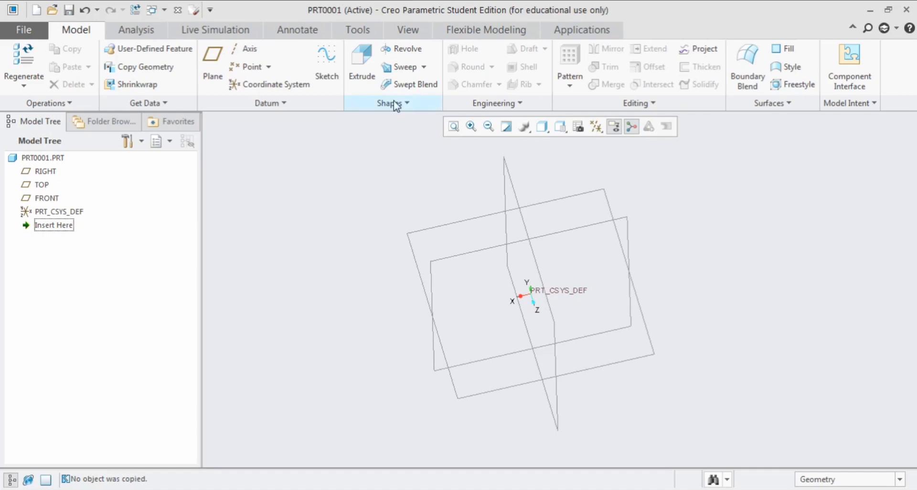
Start a Blend feature and create a datum sketch on the TOP plane, with the RIGHT plane as the left-facing reference
click(399, 110)
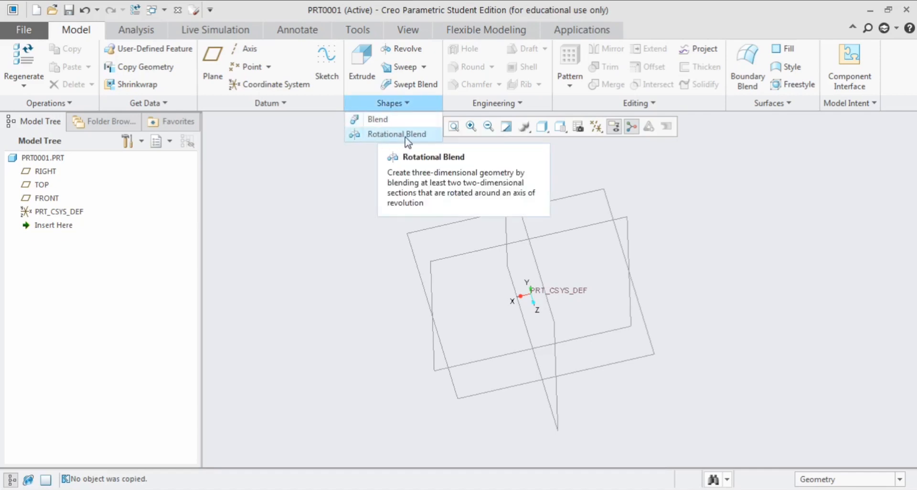
click(385, 120)
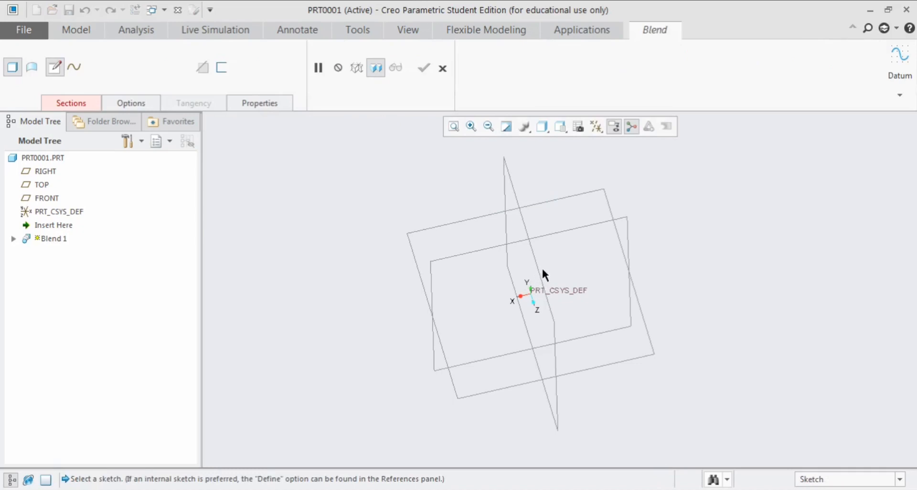
click(901, 64)
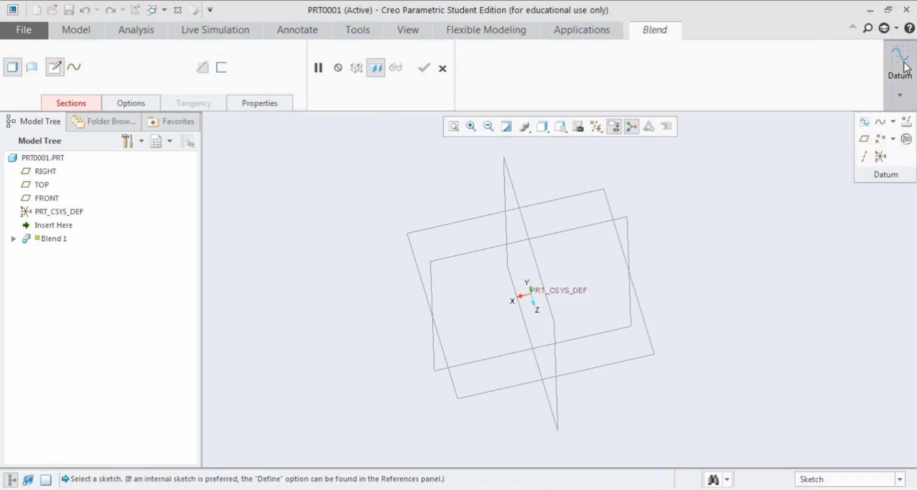
click(862, 123)
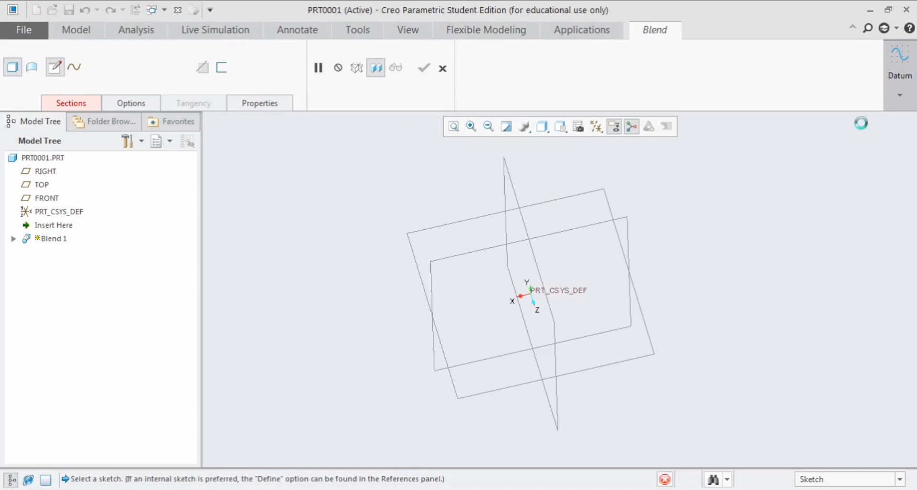
click(464, 219)
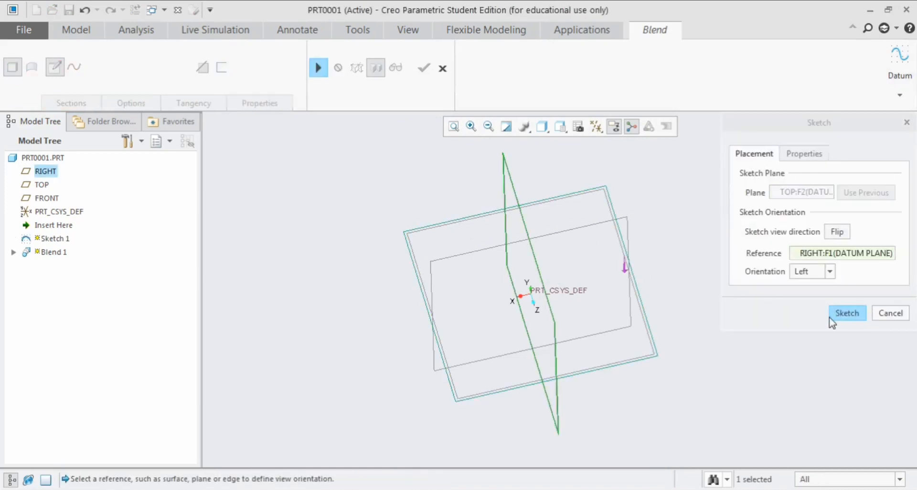
click(846, 314)
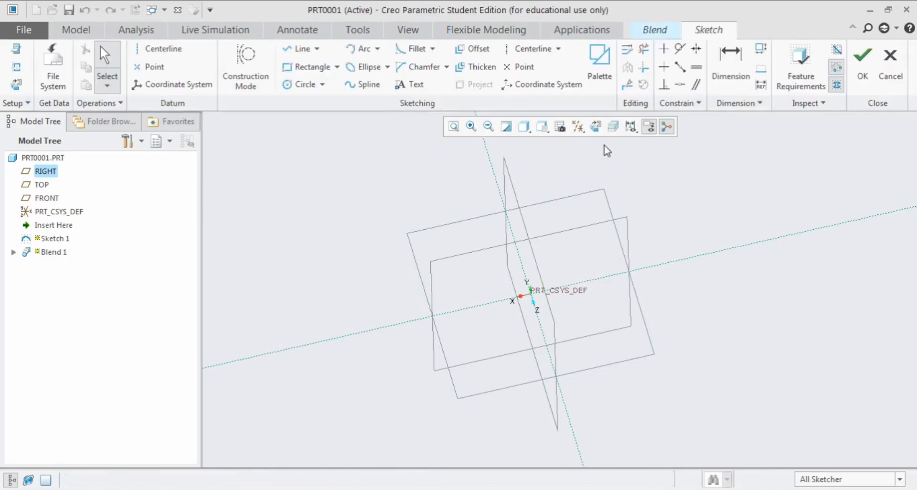
Sketch a rectangle about 285 by 184 around the origin, finish the sketch and resume the blend with it as Section 1
click(596, 127)
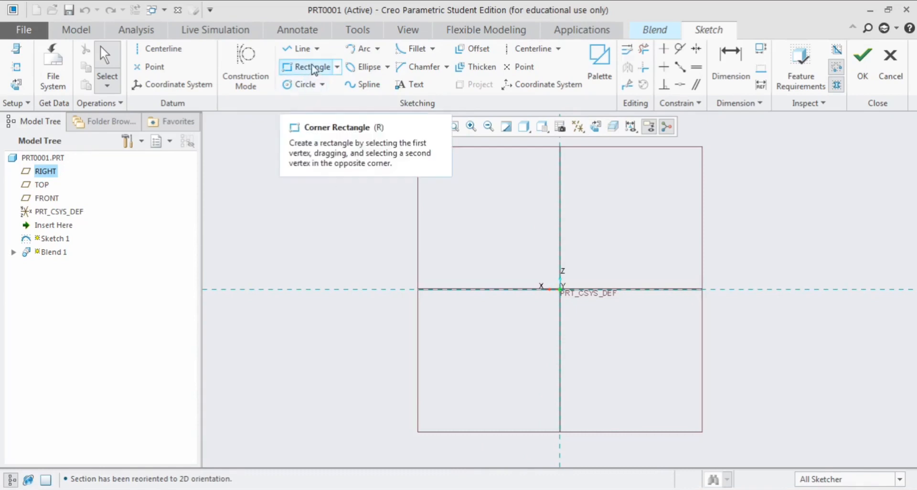
click(310, 69)
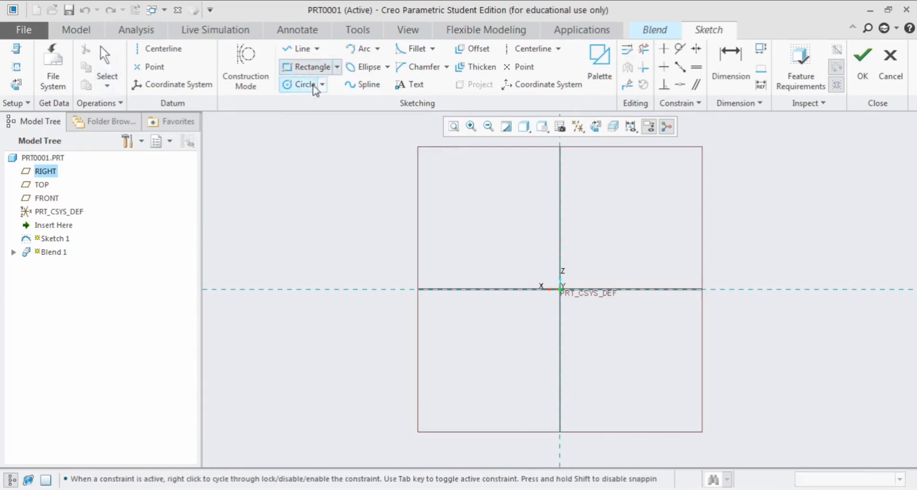
click(488, 241)
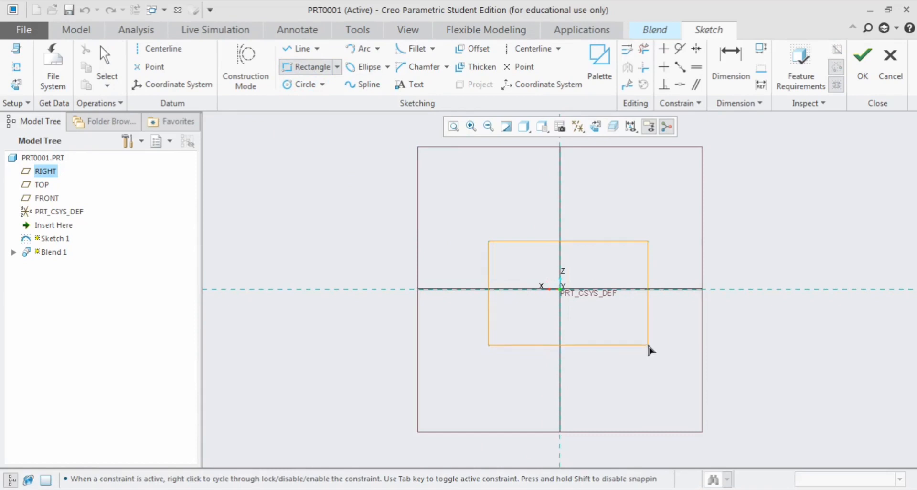
click(648, 344)
middle_click(598, 326)
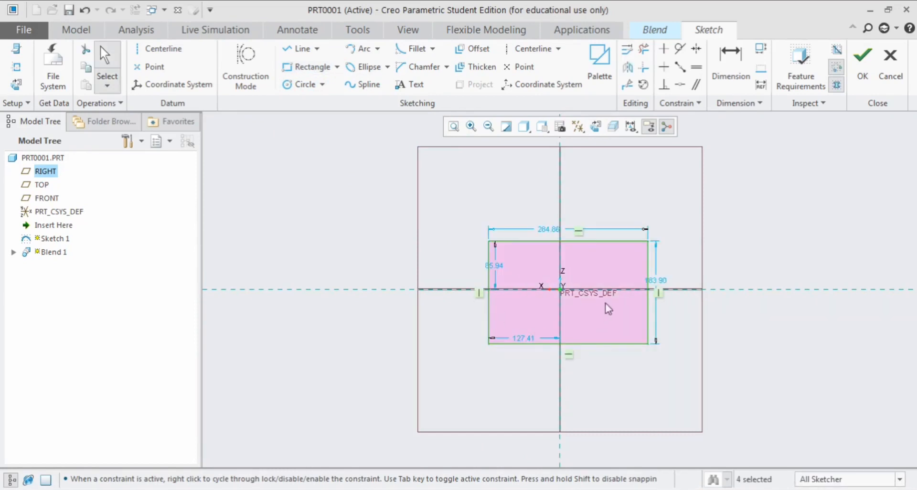
click(862, 69)
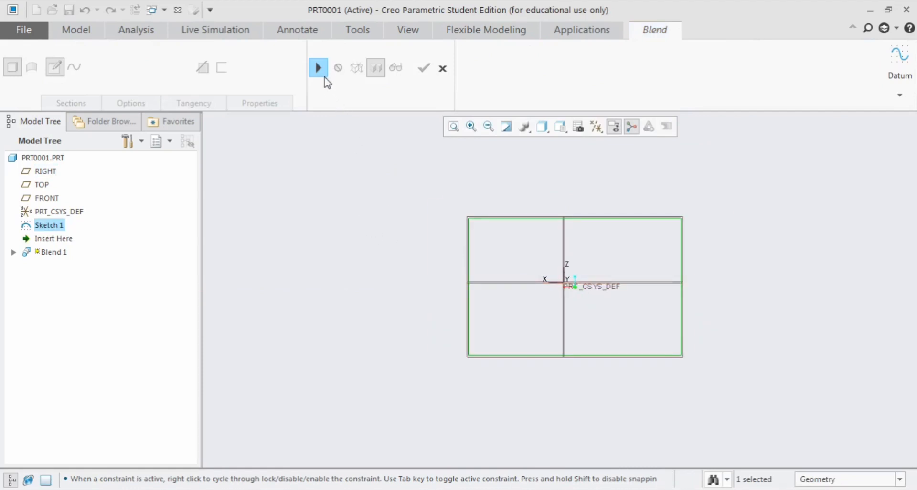
click(321, 71)
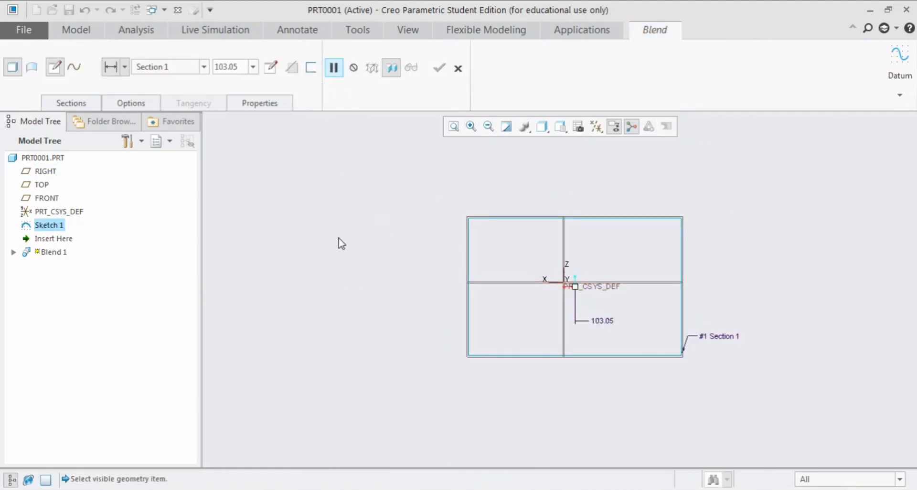
Set the offset of Section 2 from Section 1 to 100
click(72, 103)
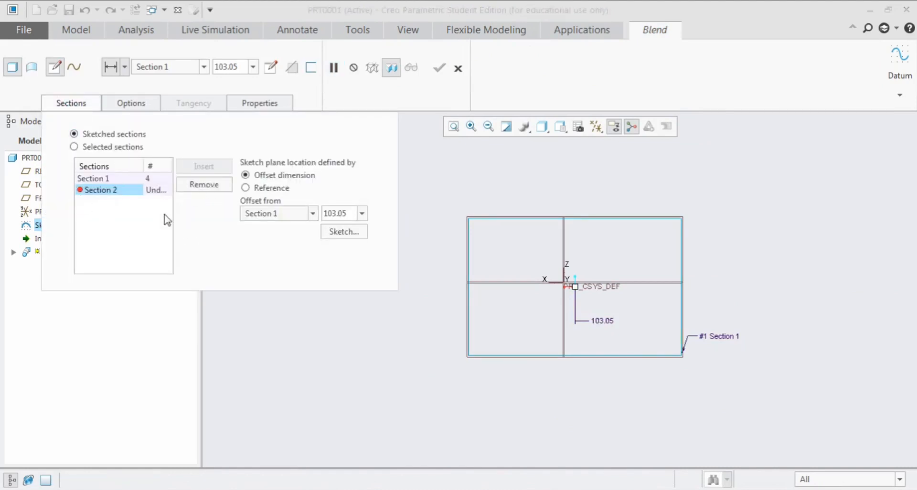
middle_drag(466, 189, 509, 229)
scroll(610, 372, down, 1)
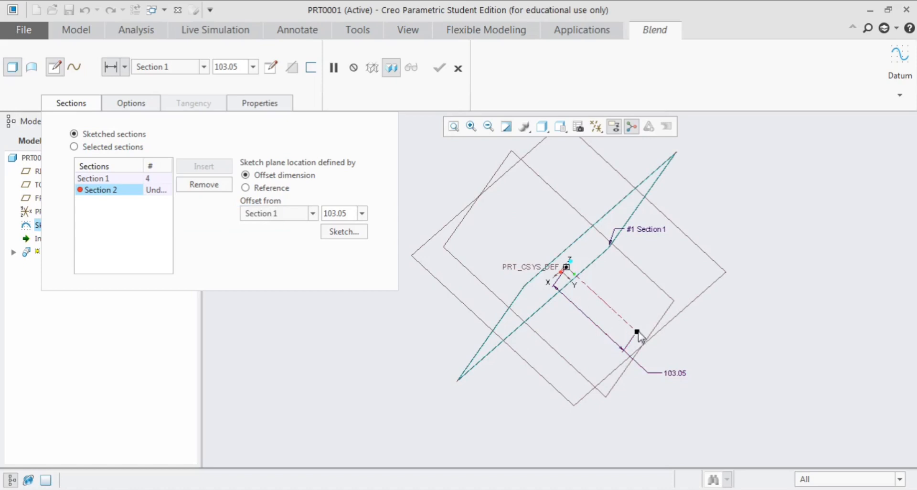
drag(638, 333, 623, 352)
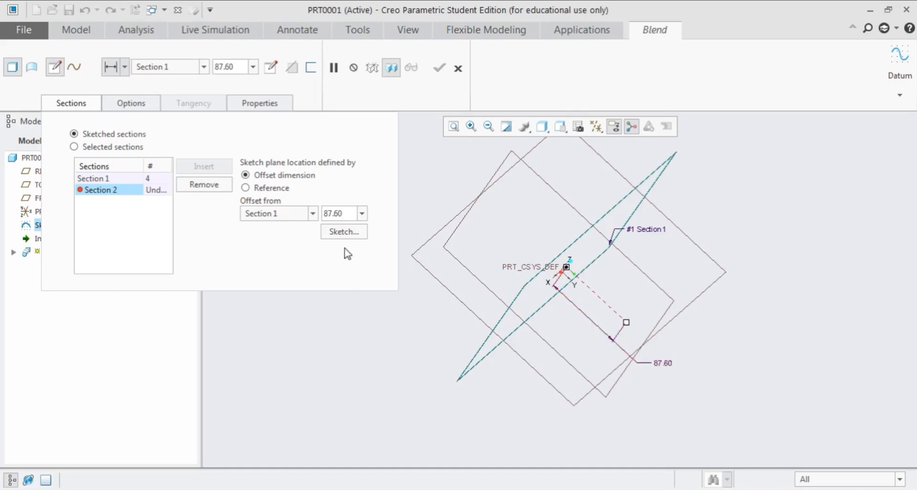
click(346, 214)
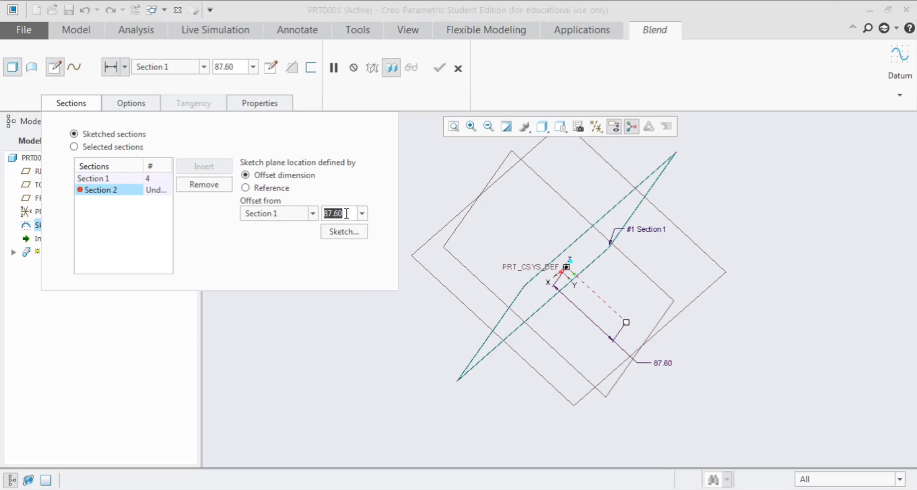
text(100)
key(Return)
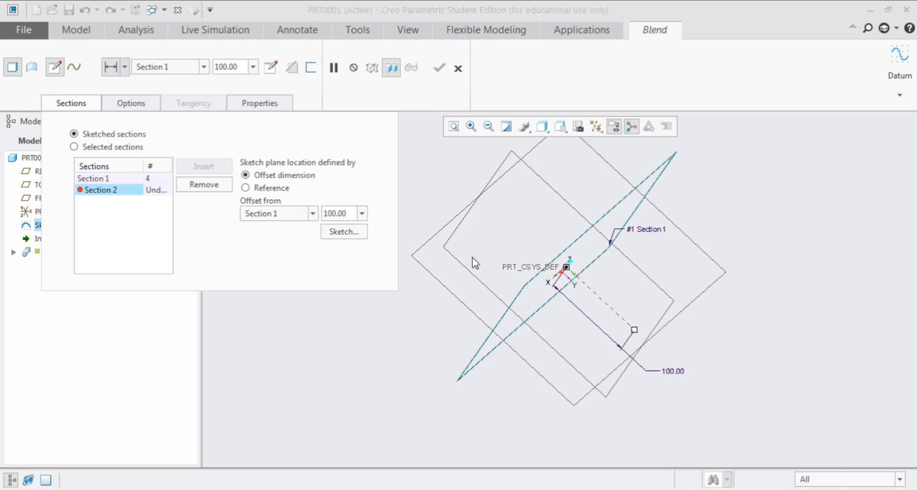
Sketch a smaller rectangle about 145 by 86 around the origin as Section 2 and finish the sketch
click(344, 232)
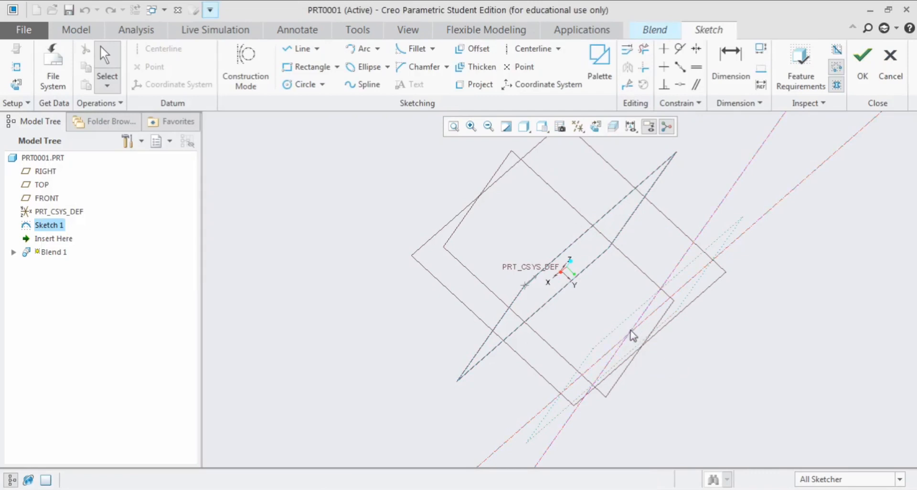
click(596, 126)
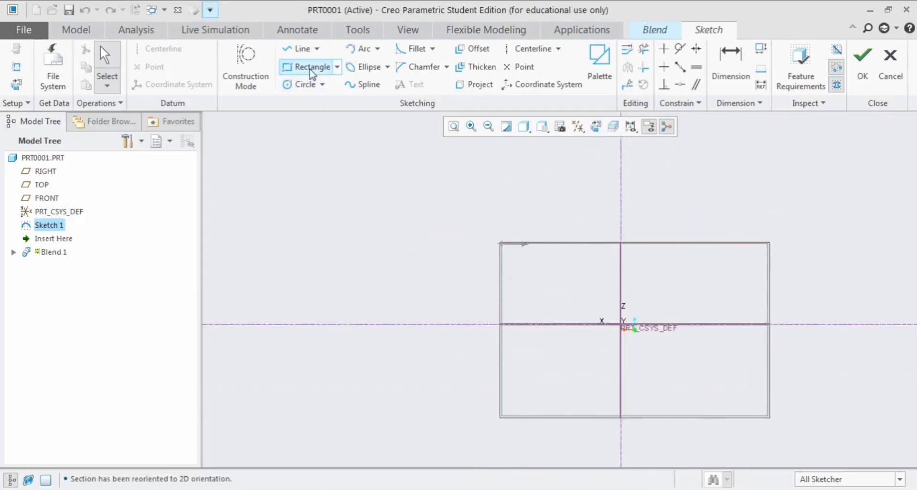
click(306, 66)
click(568, 291)
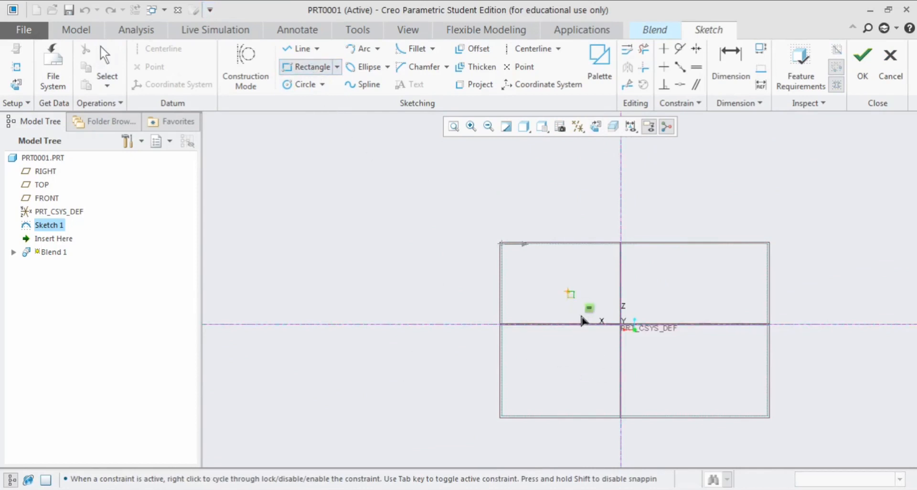
click(703, 371)
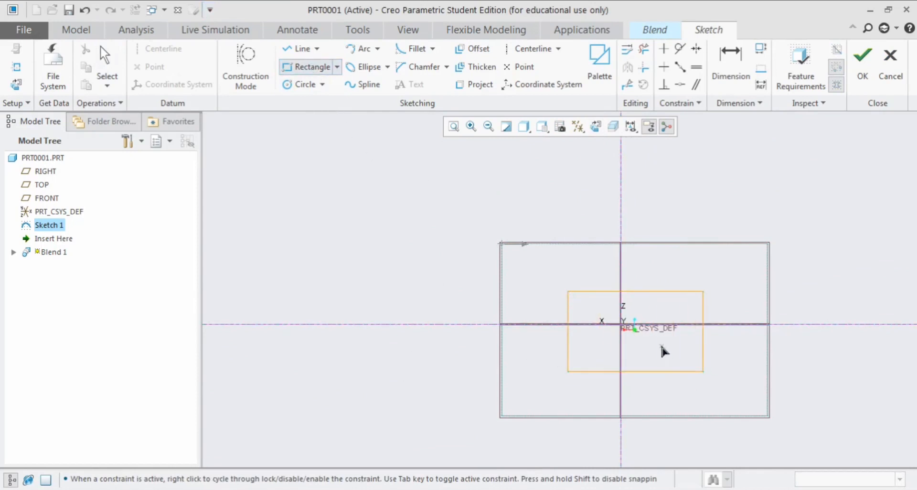
middle_click(663, 354)
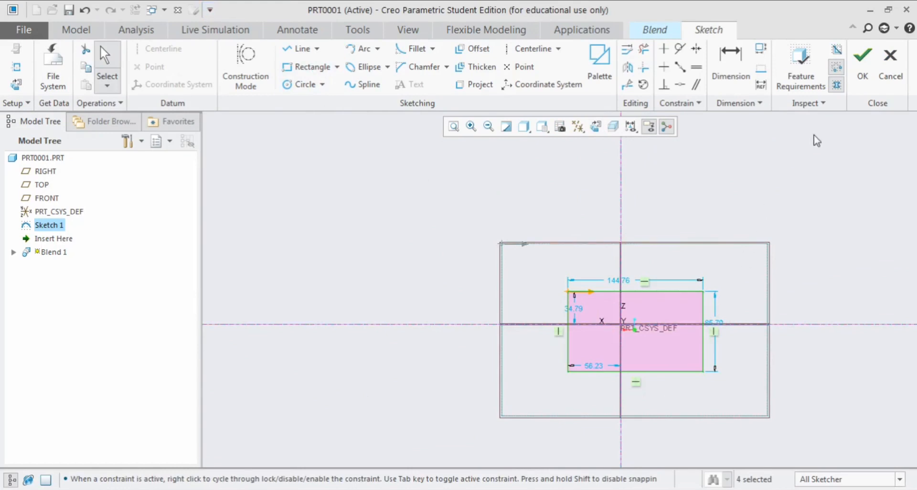
click(863, 62)
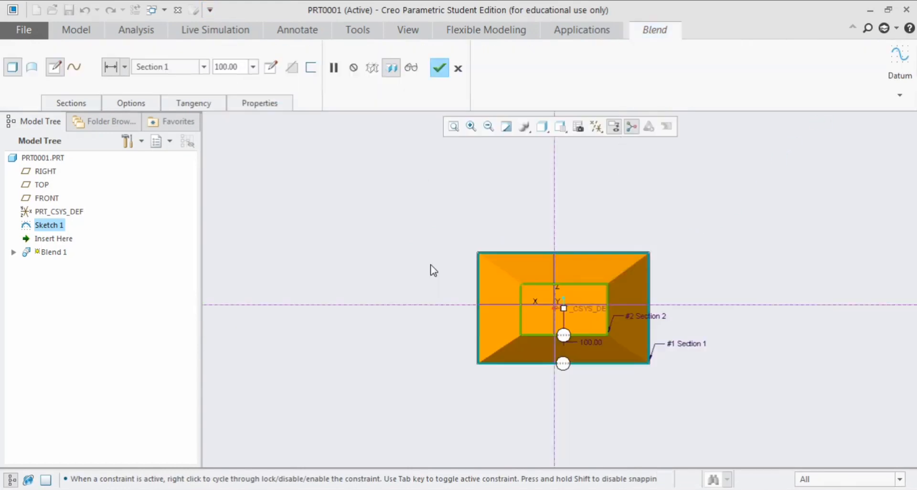
Insert a third section into the blend after Section 2
mouse_move(429, 268)
middle_down()
mouse_move(442, 278)
mouse_move(586, 269)
middle_up()
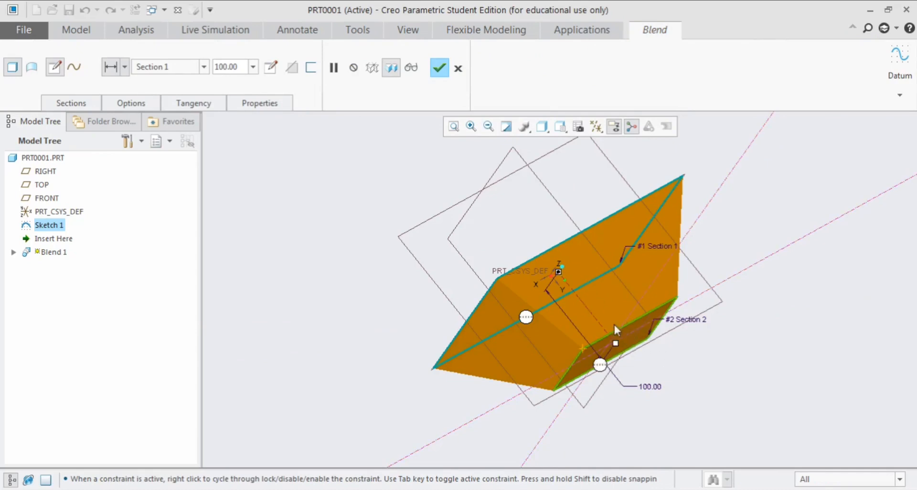
scroll(624, 318, up, 2)
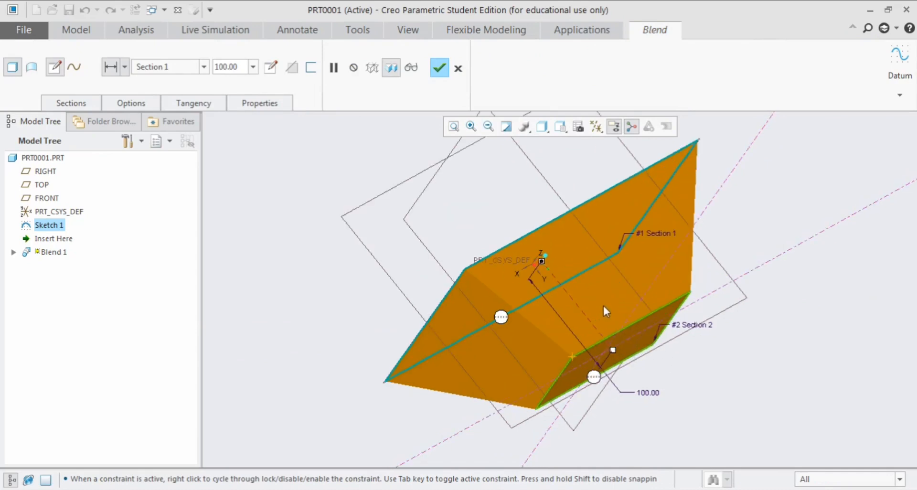
middle_drag(603, 303, 583, 292)
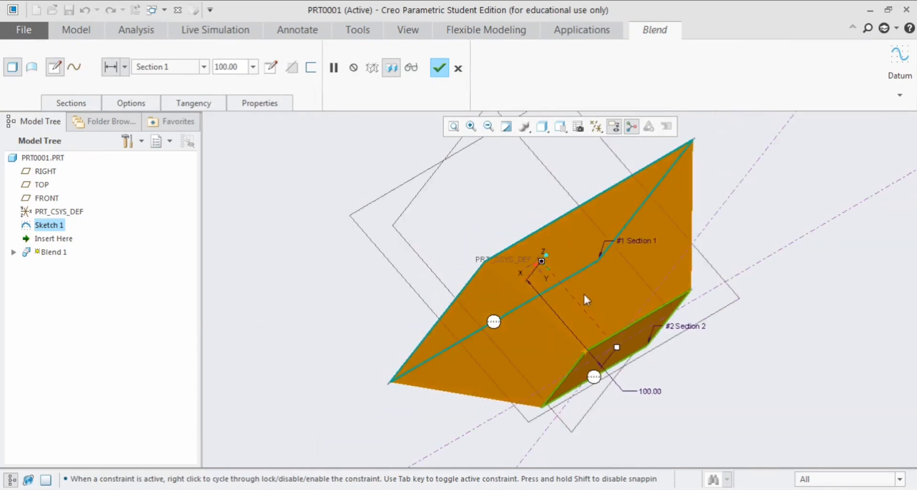
click(57, 104)
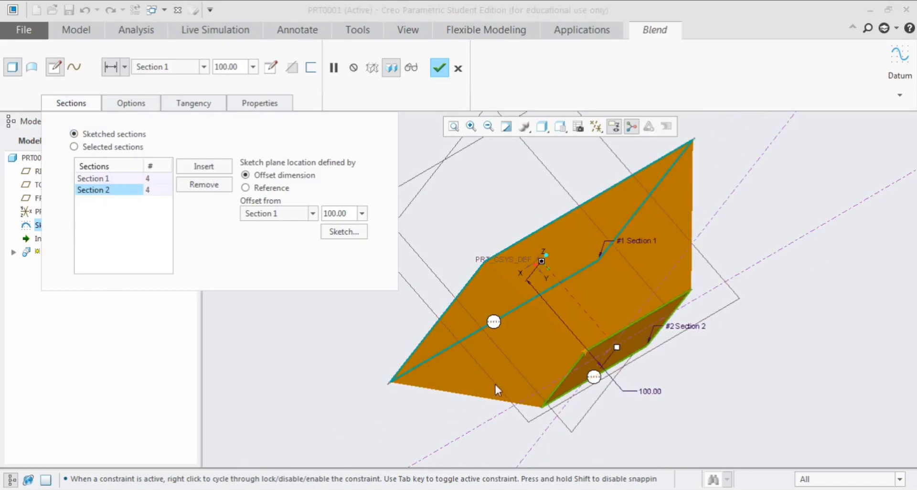
scroll(496, 362, down, 2)
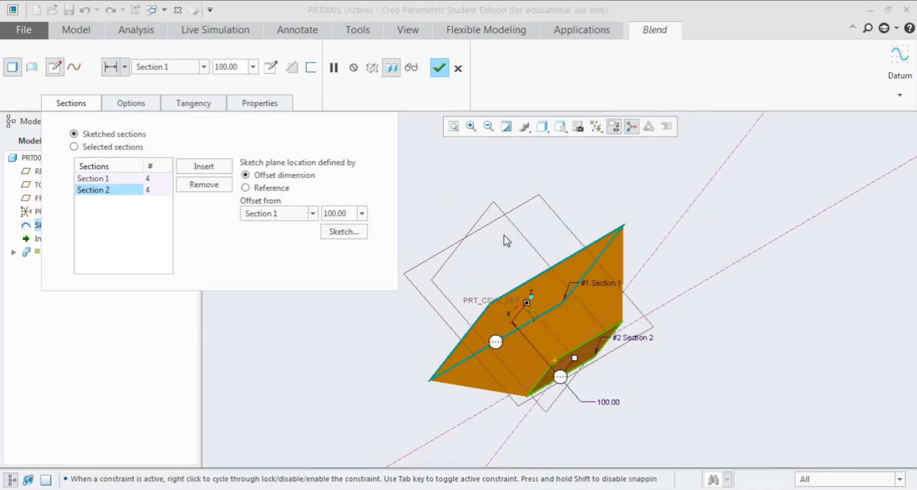
click(203, 167)
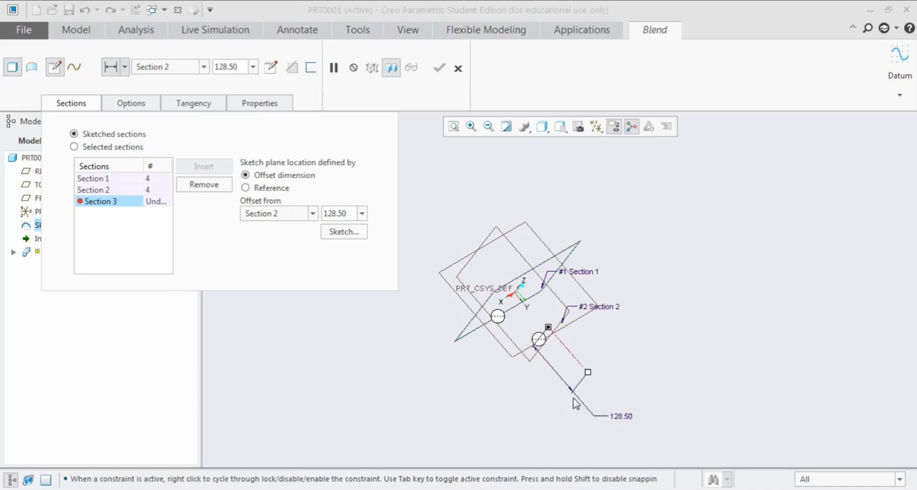
scroll(537, 379, down, 1)
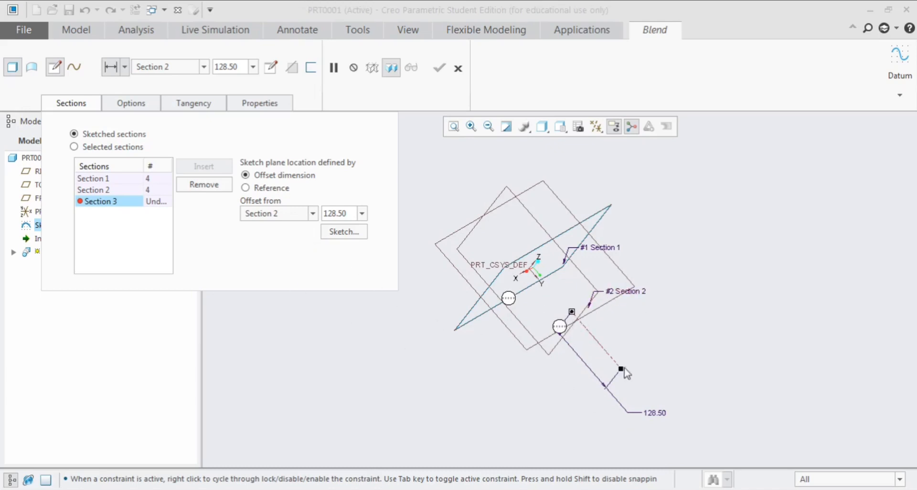
Offset Section 3 from Section 1 by 80, on the side opposite Section 2
drag(622, 371, 579, 359)
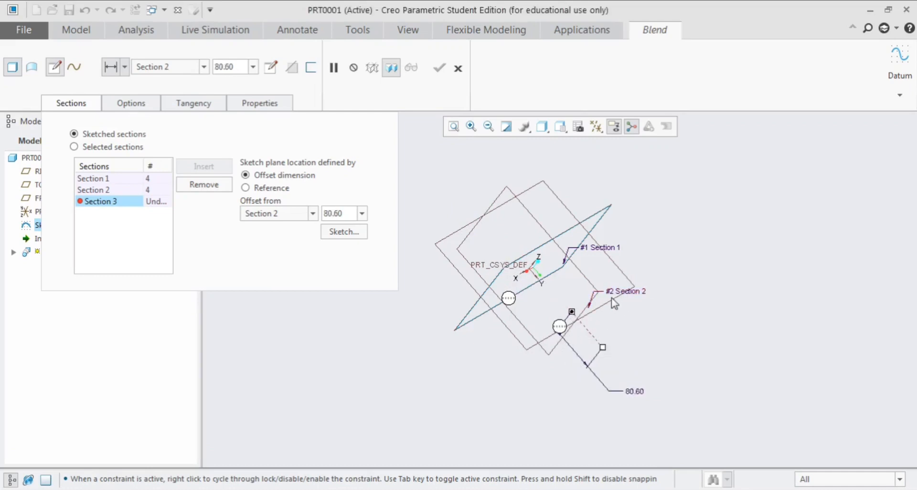
click(313, 214)
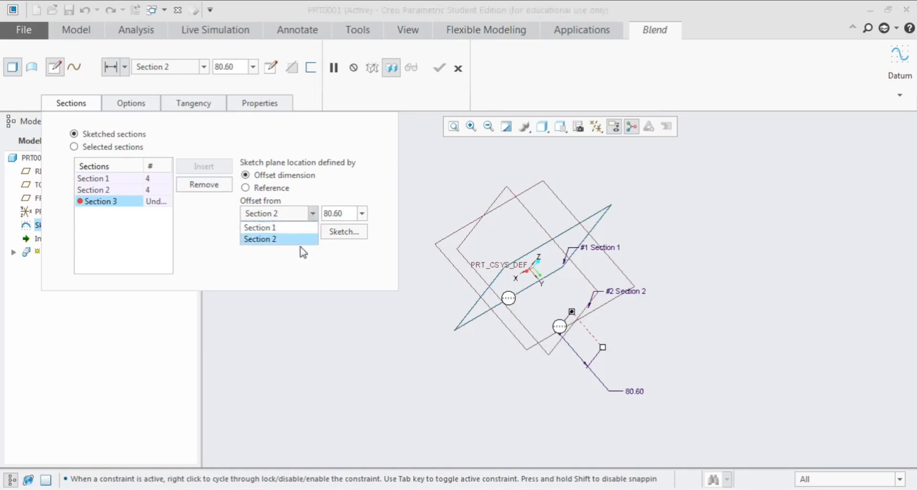
click(278, 229)
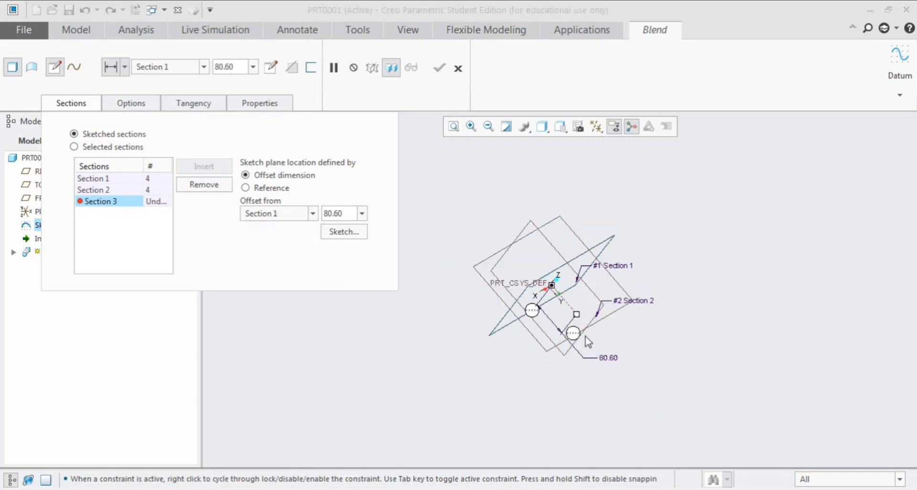
drag(576, 315, 488, 211)
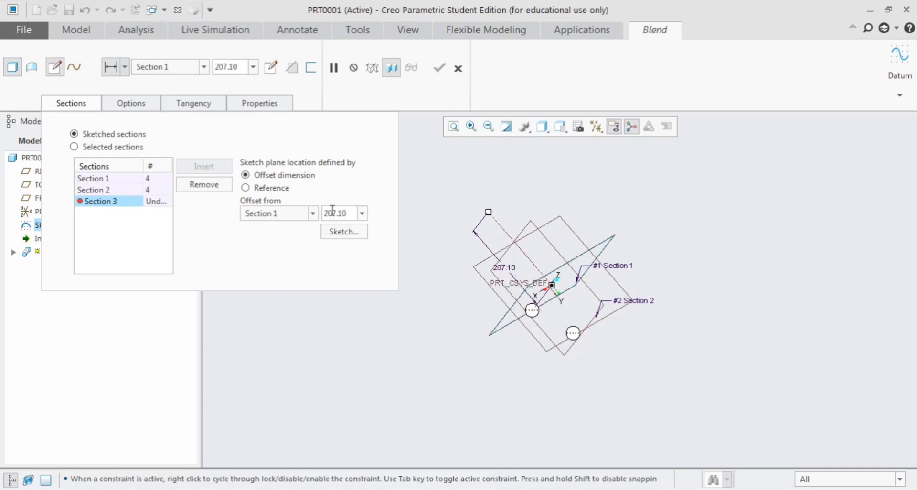
double_click(350, 214)
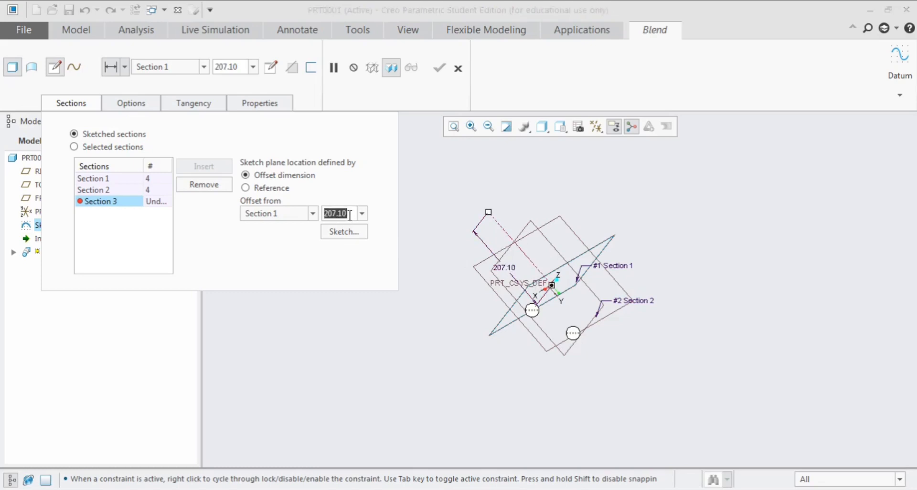
text(80)
key(Return)
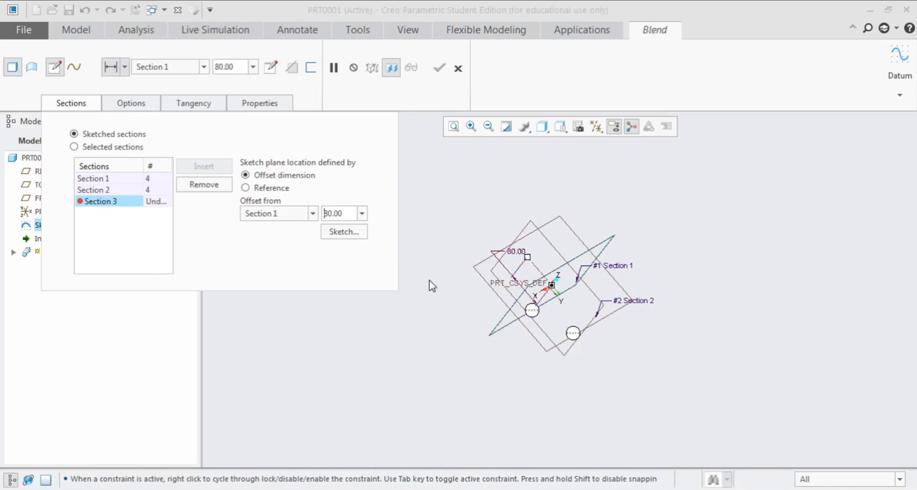
Sketch a circle about 71 in diameter centred on the origin as Section 3
click(344, 232)
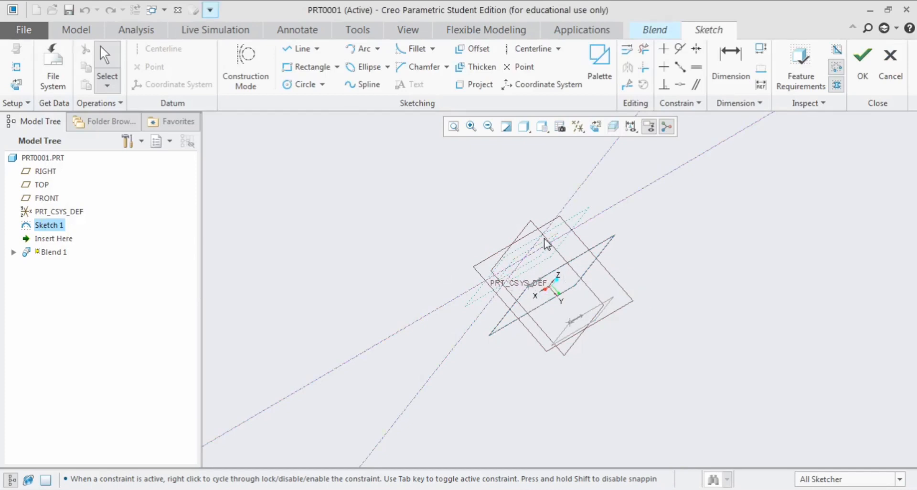
scroll(527, 254, up, 3)
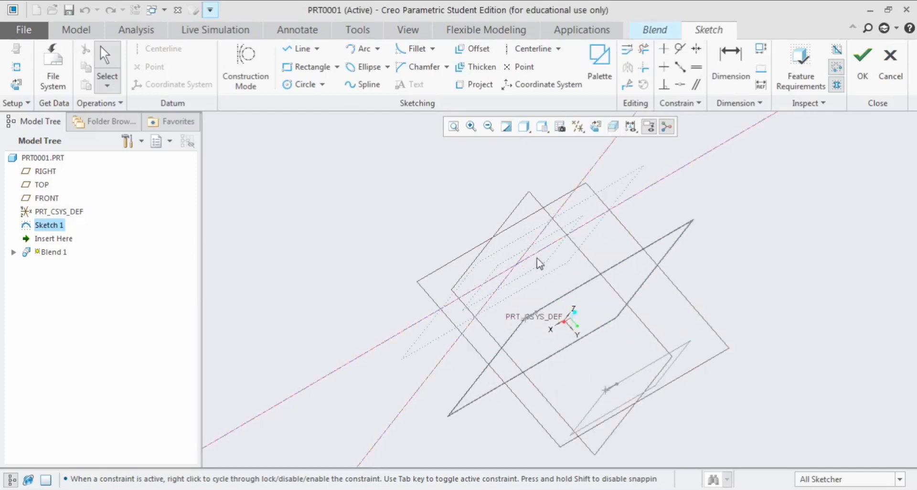
click(595, 130)
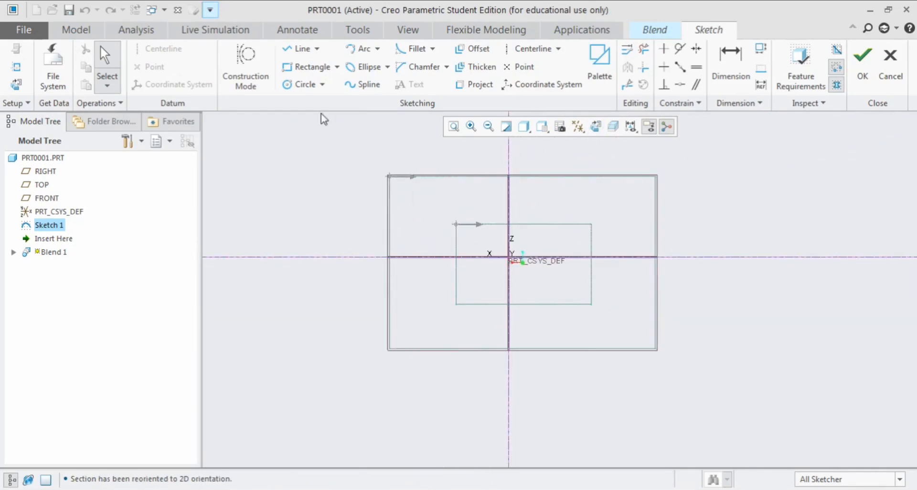
click(302, 84)
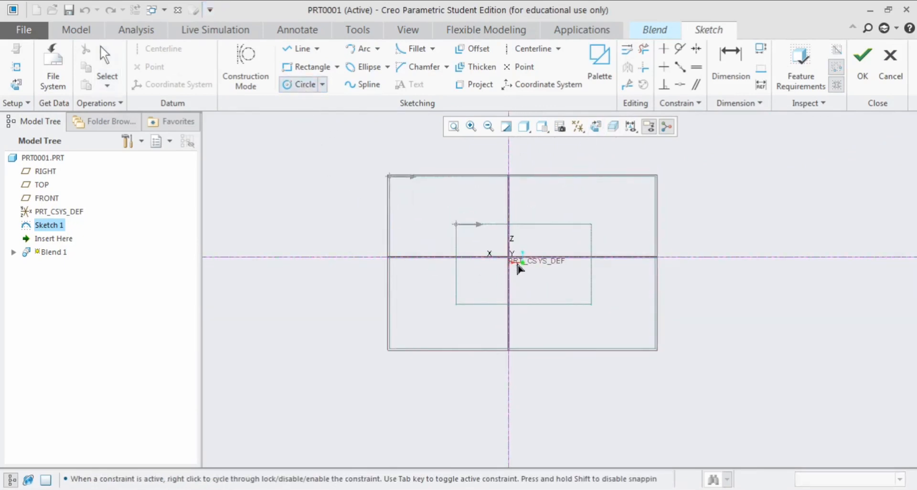
click(509, 258)
click(531, 282)
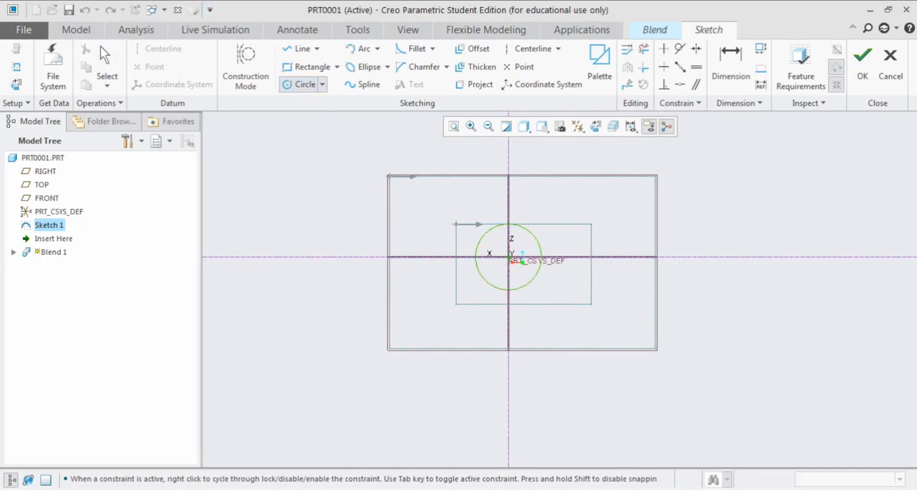
middle_click(568, 210)
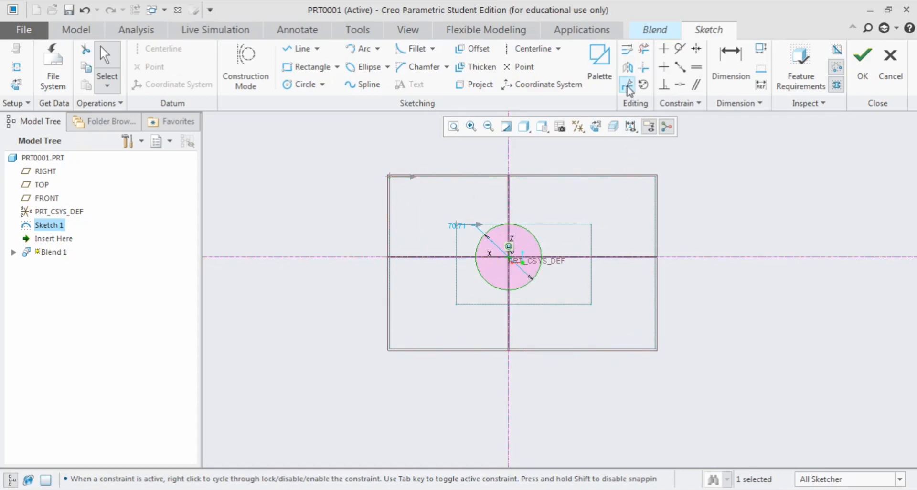
Divide the Section 3 circle at four points symmetric about both axes and finish the sketch
click(627, 86)
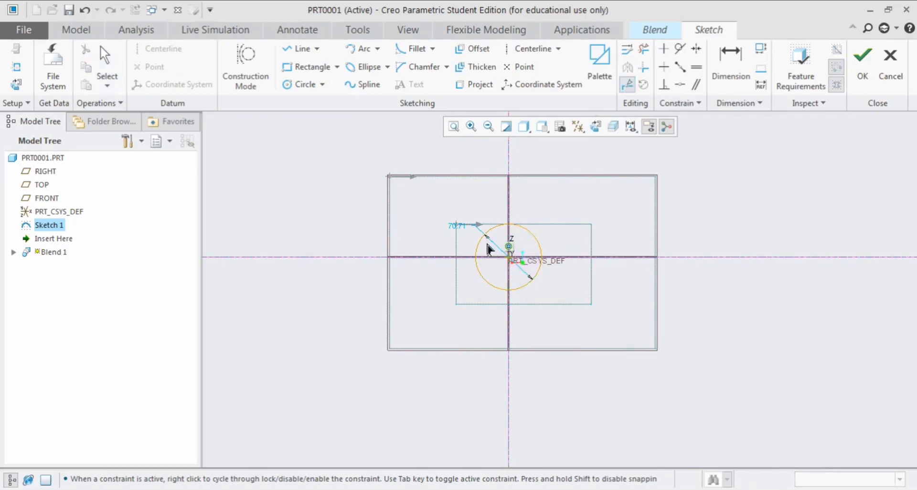
click(483, 237)
click(483, 279)
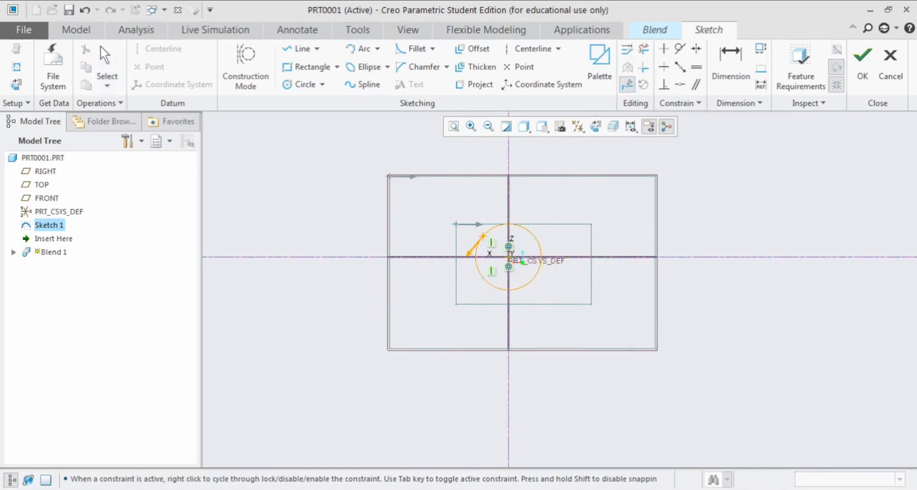
click(532, 239)
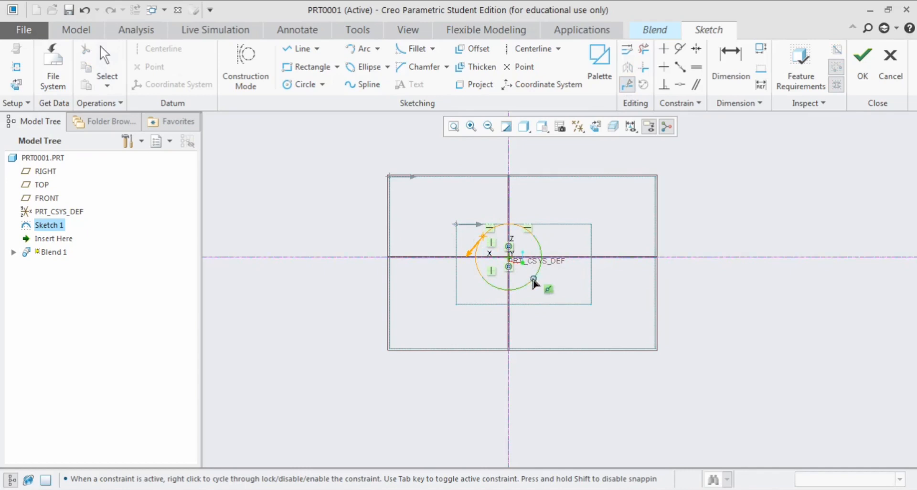
middle_click(587, 272)
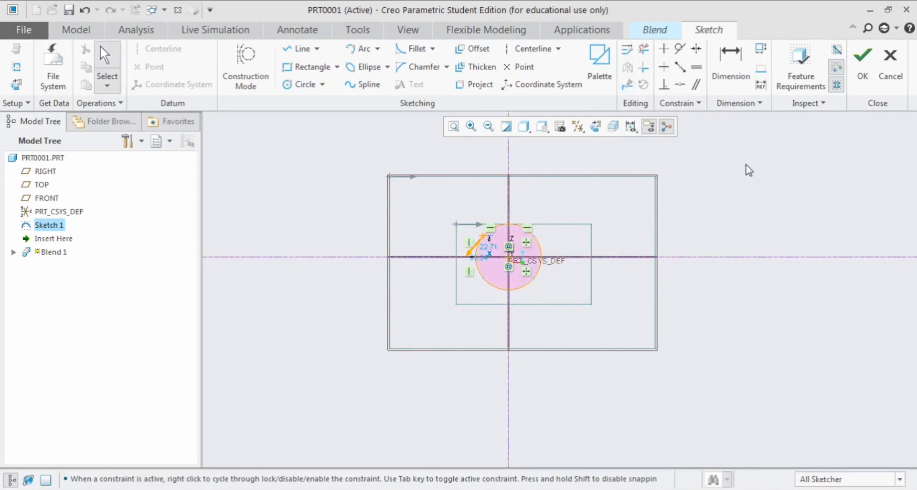
click(861, 81)
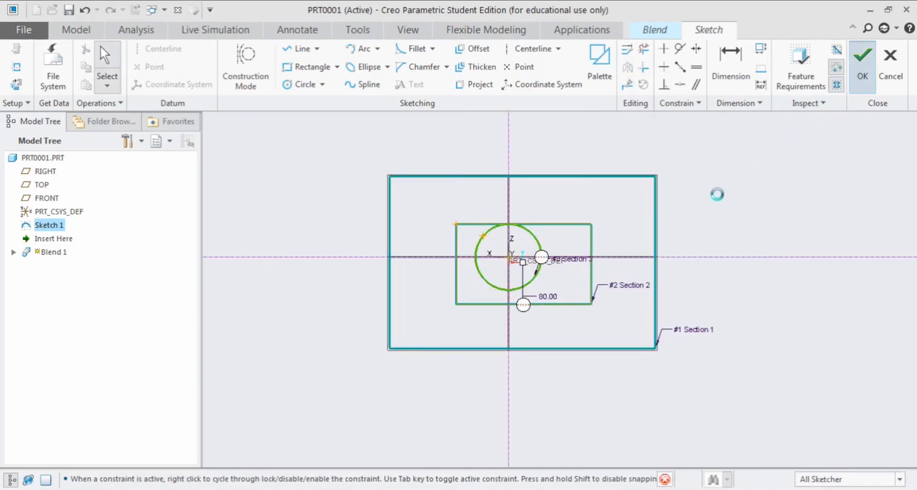
Remove the smaller rectangular Section 2 from the blend, keeping the large rectangle and the circle
middle_drag(548, 214, 542, 273)
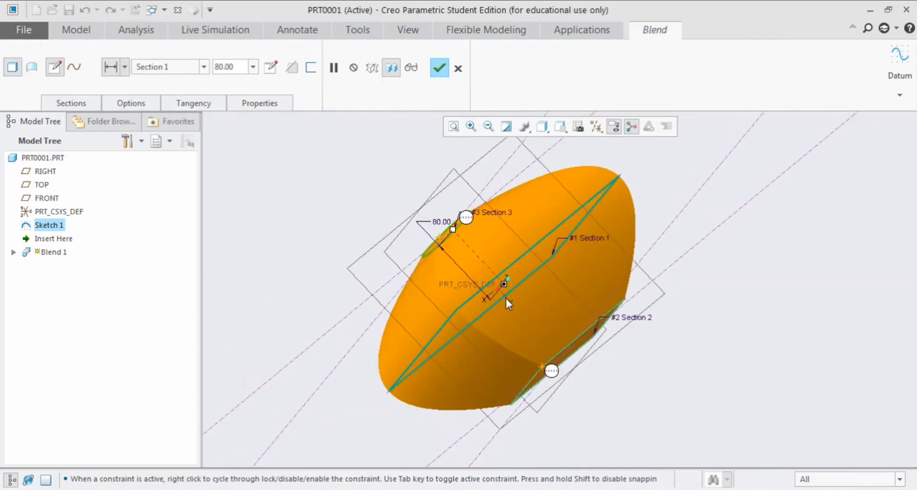
middle_drag(506, 299, 446, 236)
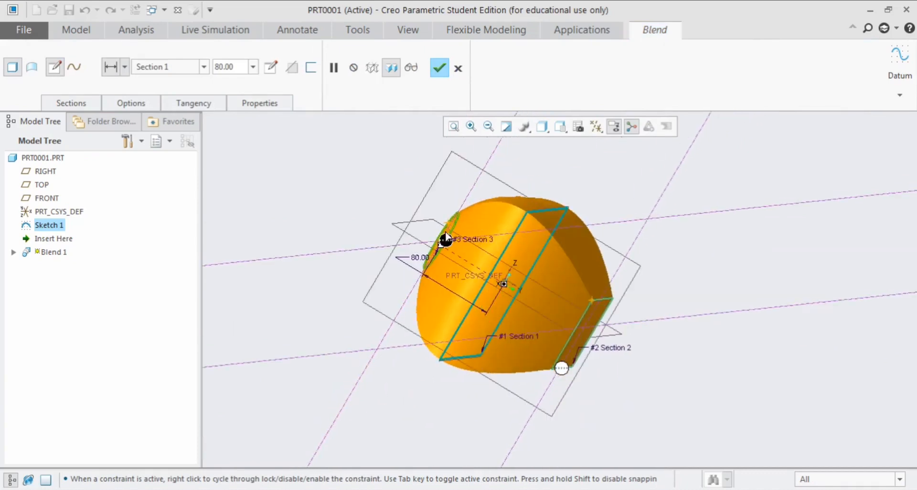
click(84, 104)
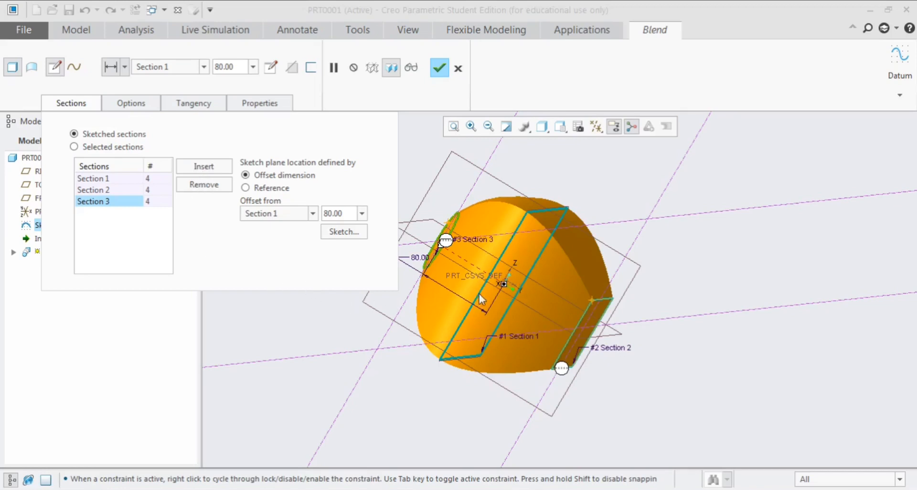
click(108, 190)
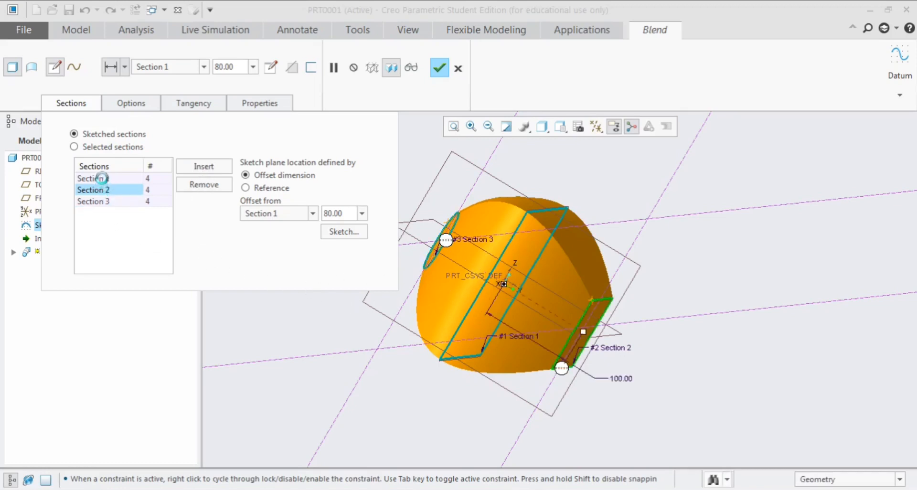
click(102, 178)
click(109, 190)
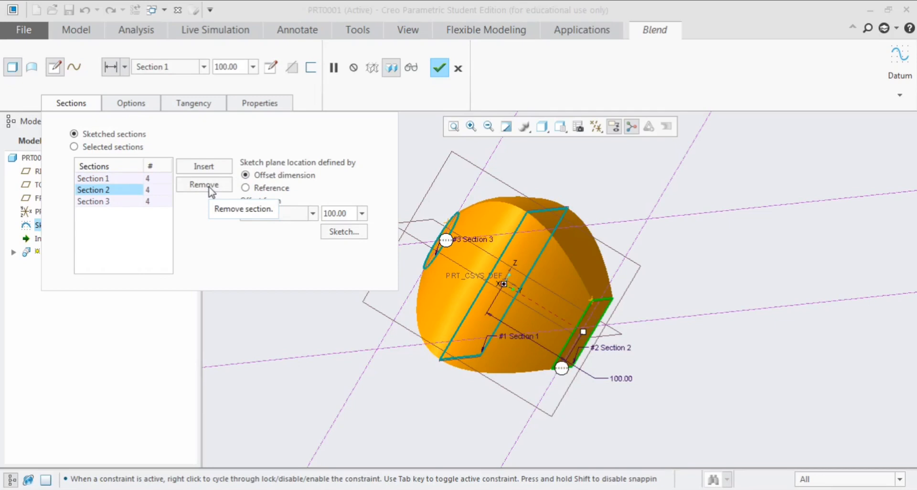
click(209, 188)
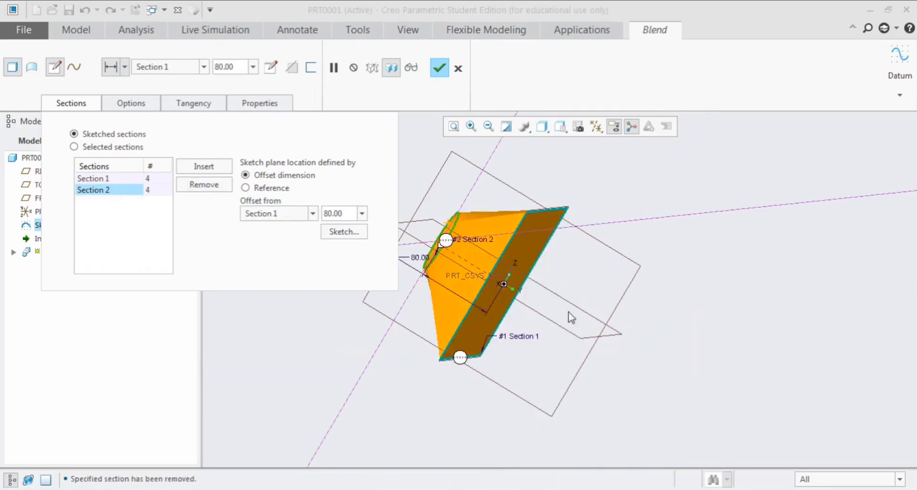
middle_drag(576, 303, 598, 328)
click(79, 107)
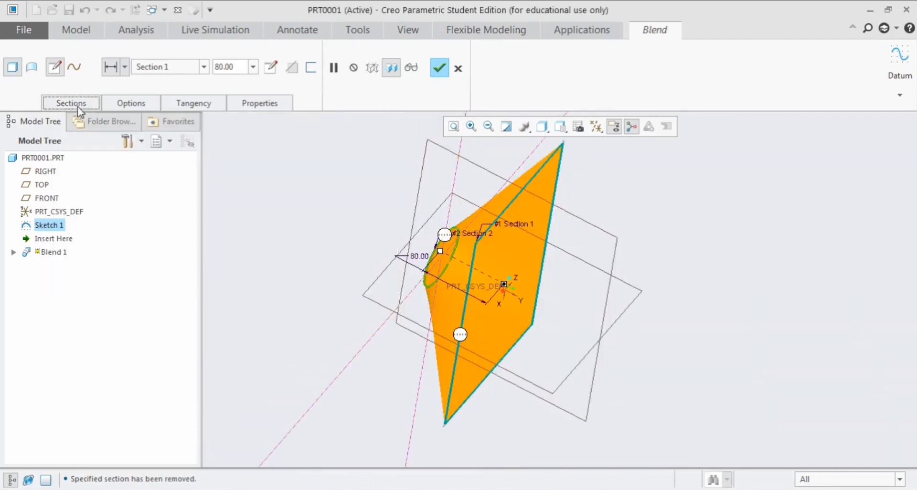
Try the blend as a surface and restore it to a solid
middle_drag(567, 288, 414, 277)
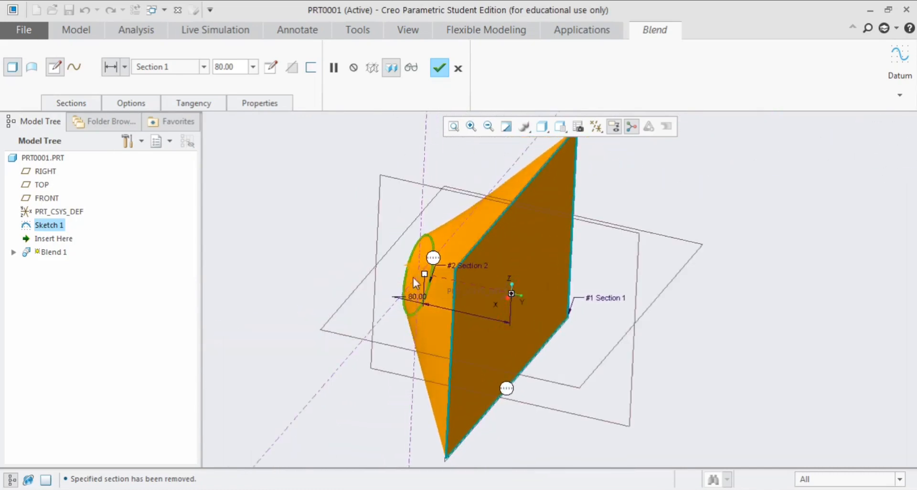
click(33, 71)
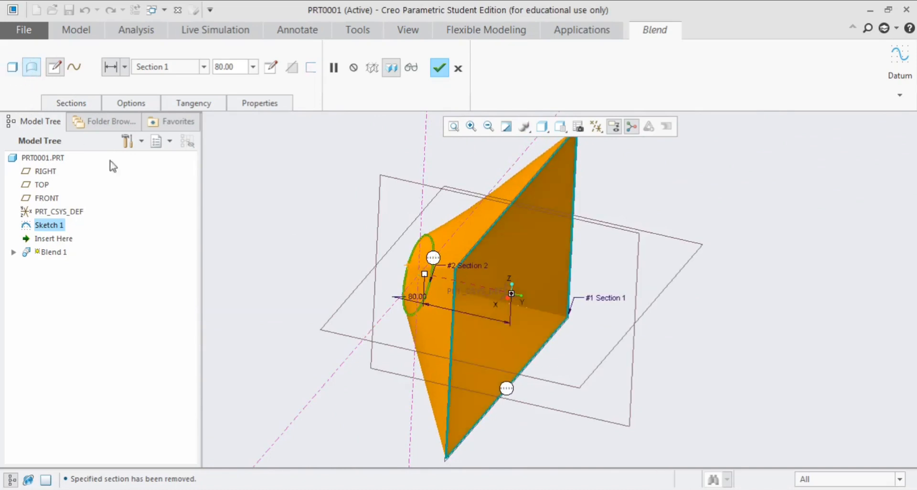
middle_drag(358, 306, 416, 324)
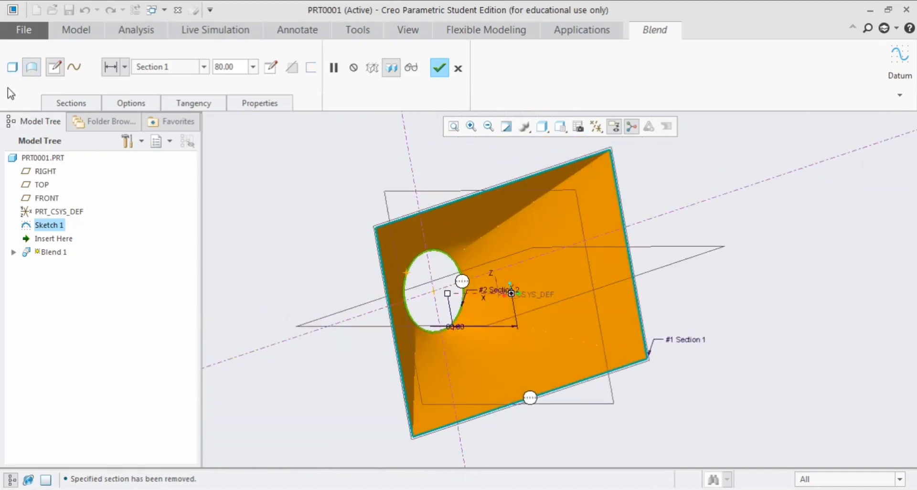
click(13, 67)
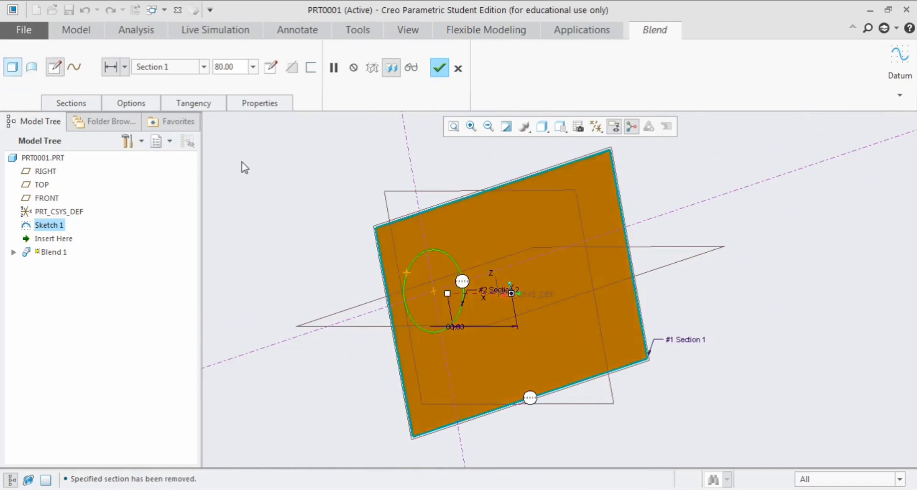
Make the solid blend thin-walled with a wall thickness of 5
click(124, 70)
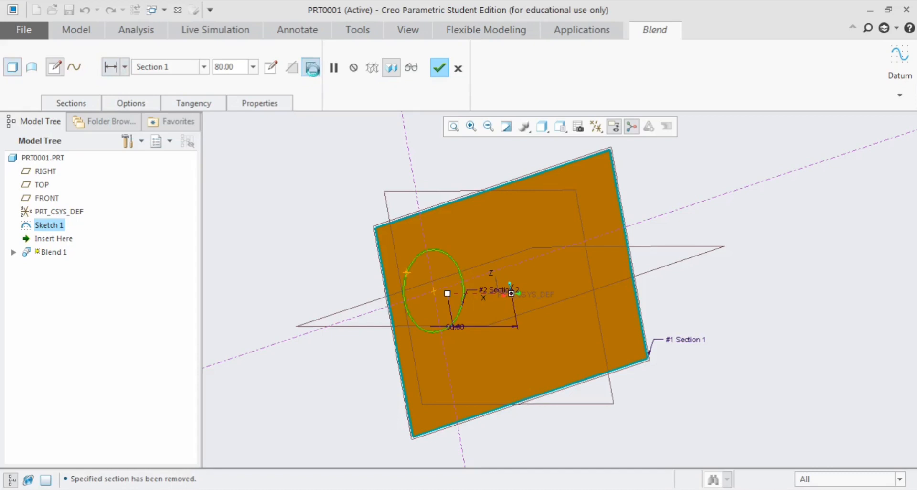
click(311, 68)
middle_drag(327, 199, 424, 234)
scroll(532, 314, down, 5)
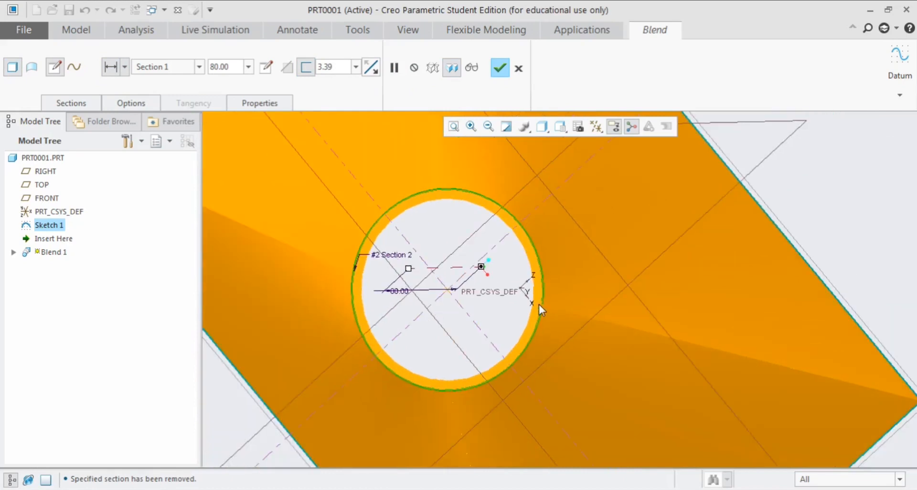
middle_drag(539, 305, 512, 293)
scroll(459, 233, down, 3)
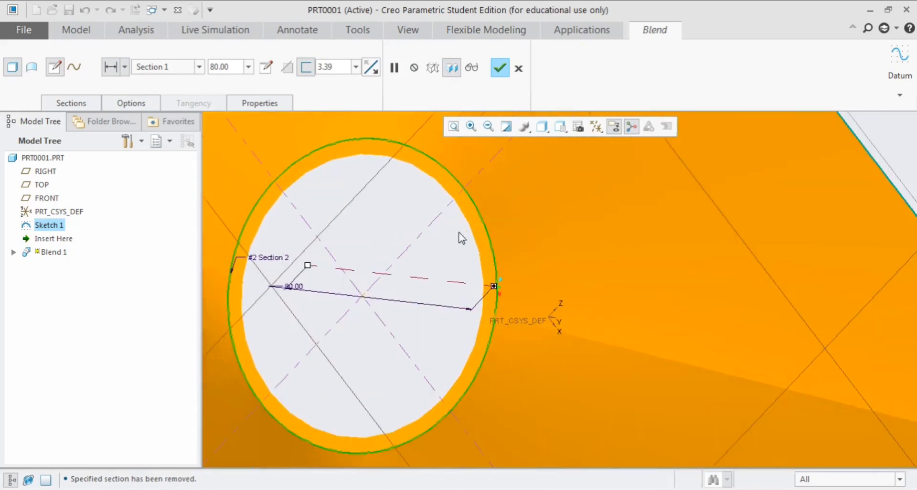
click(341, 67)
text(5)
key(Return)
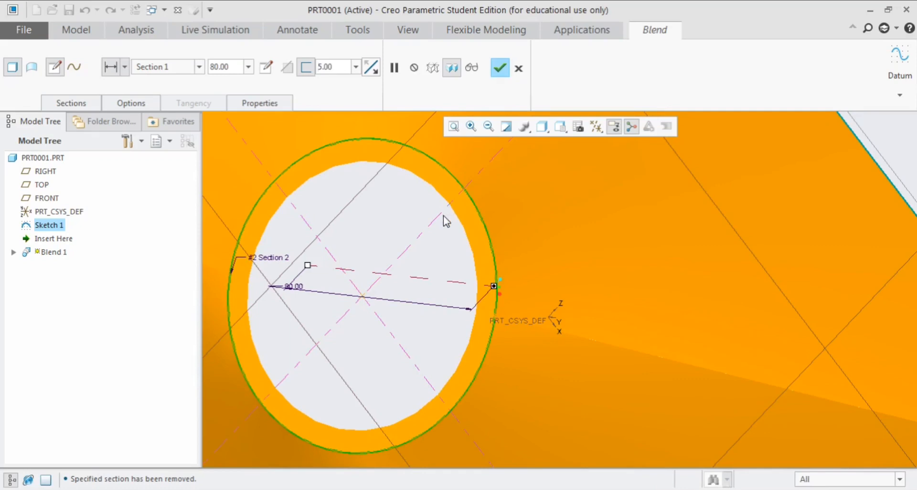
scroll(419, 217, up, 2)
scroll(360, 219, down, 1)
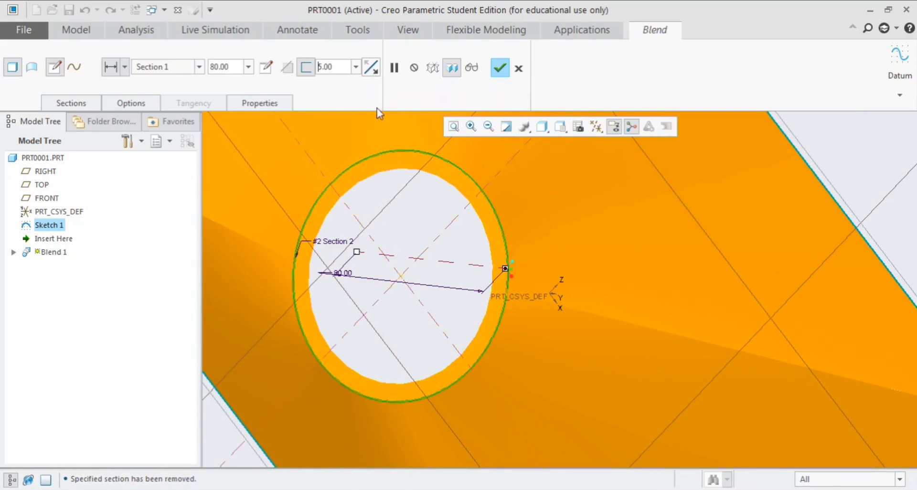
Cycle the wall thickness direction through the other side and both sides, back to the original side
click(371, 67)
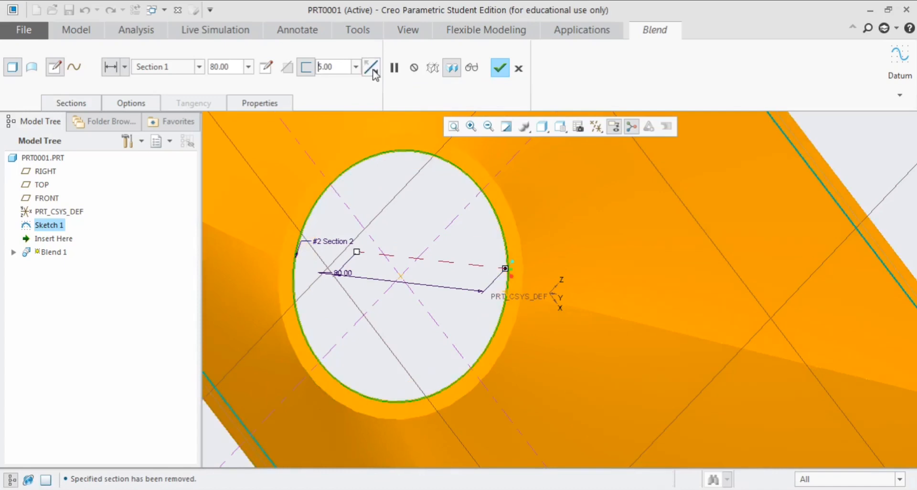
scroll(337, 184, up, 2)
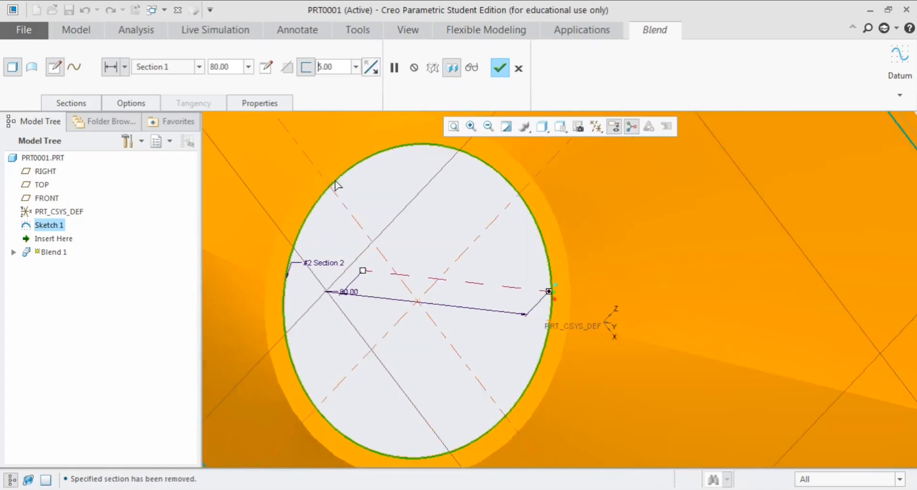
click(372, 69)
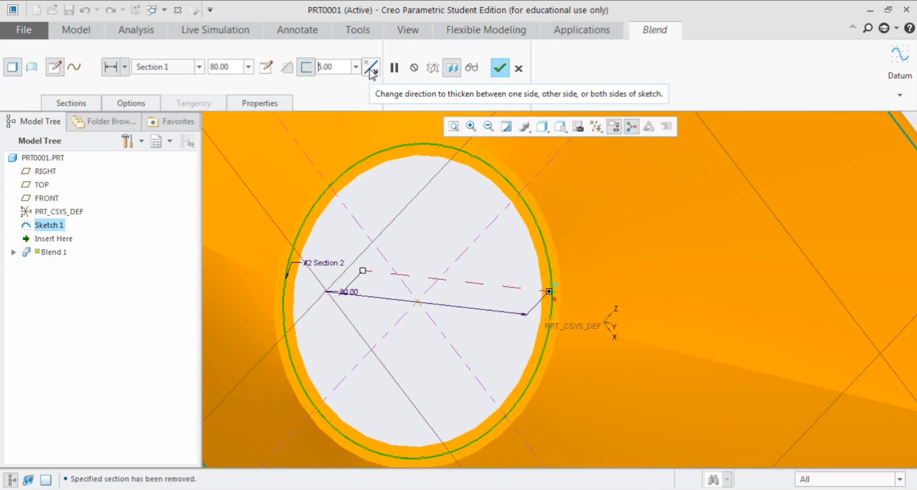
click(371, 71)
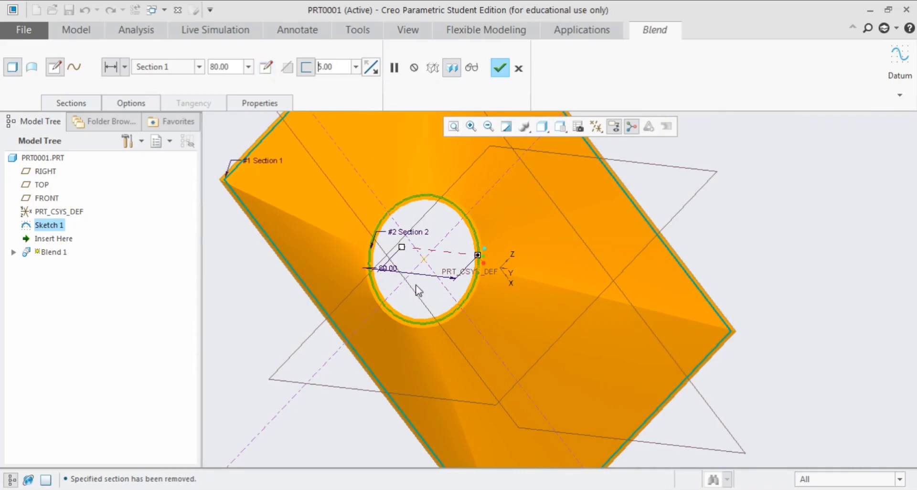
Inspect the thin-walled blend and the sketch of its circular section, closing the sketch without edits
scroll(413, 274, up, 2)
scroll(410, 191, down, 2)
scroll(417, 225, up, 3)
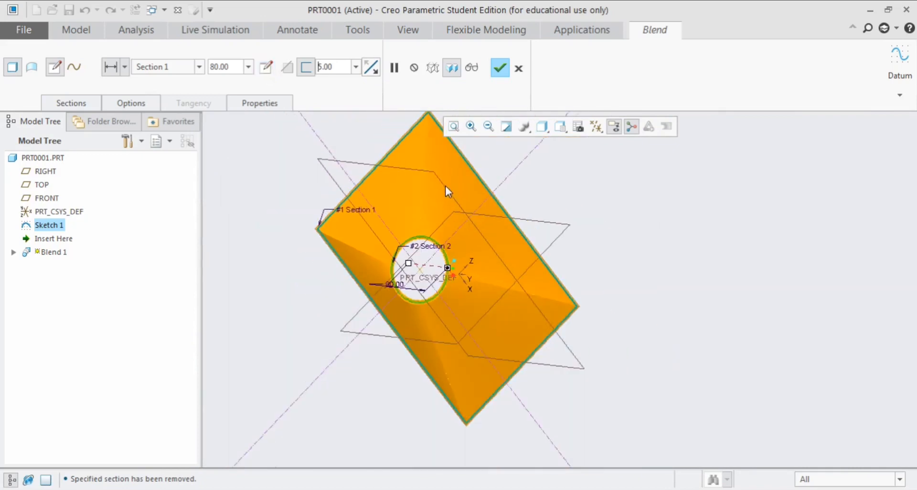
mouse_move(445, 187)
middle_down()
mouse_move(417, 209)
mouse_move(417, 198)
middle_up()
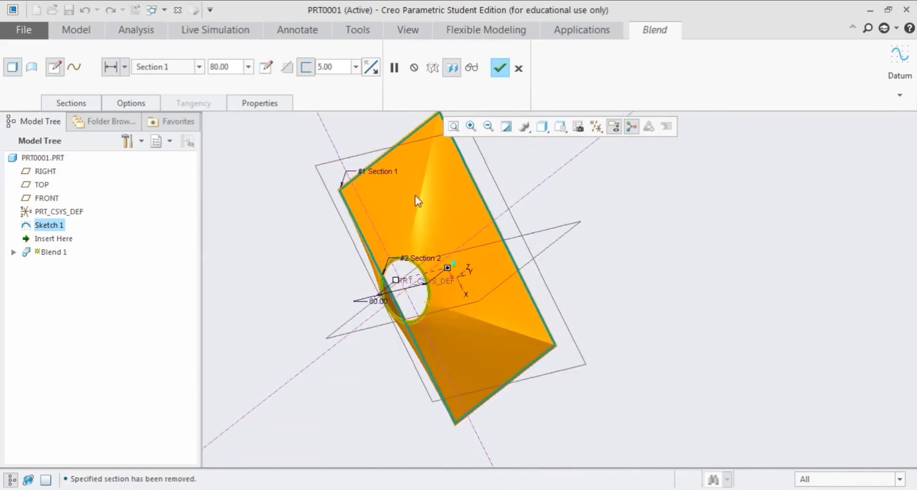
click(271, 74)
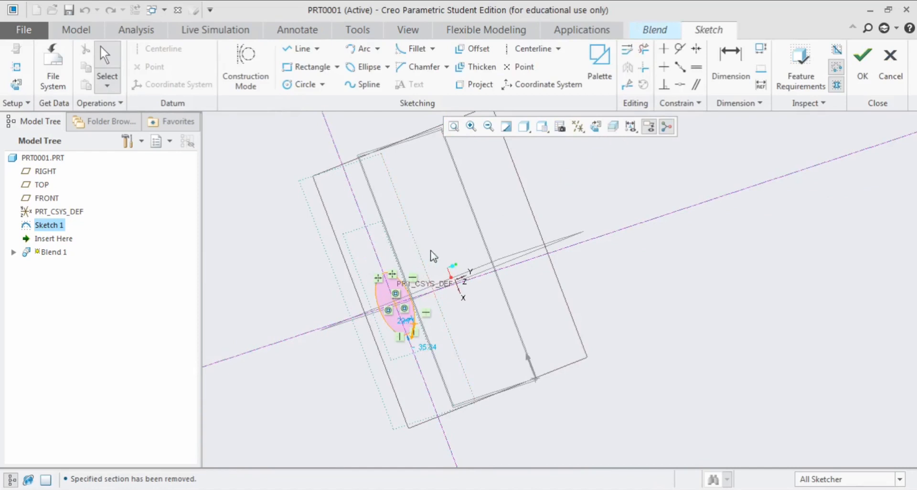
click(862, 61)
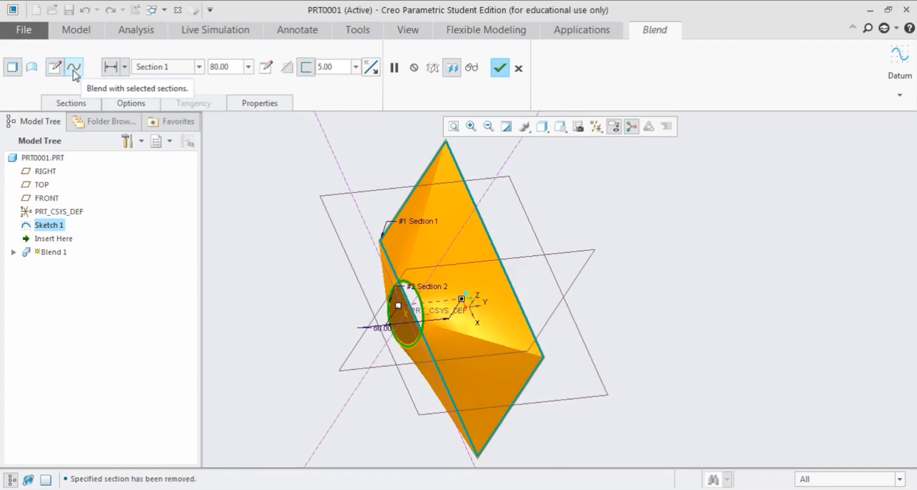
Verify and accept the thin-walled blend feature, and view the finished solid
click(471, 67)
click(499, 67)
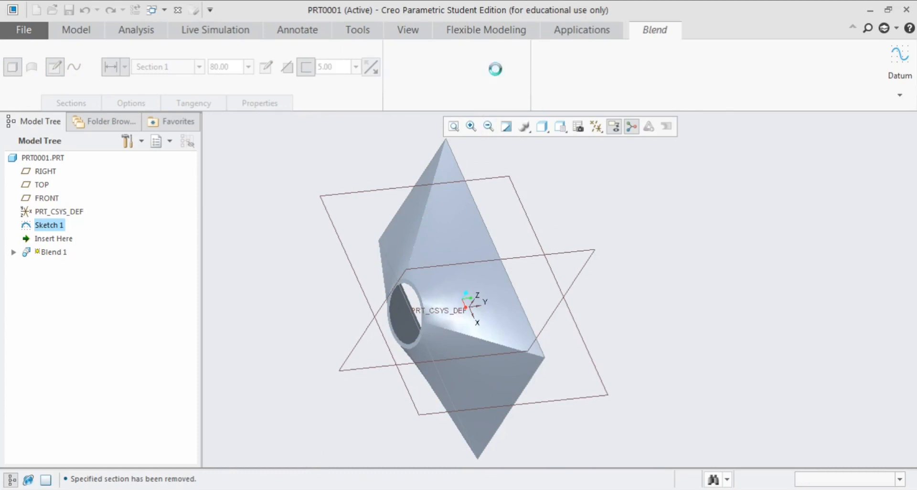
scroll(470, 231, up, 2)
scroll(424, 176, down, 2)
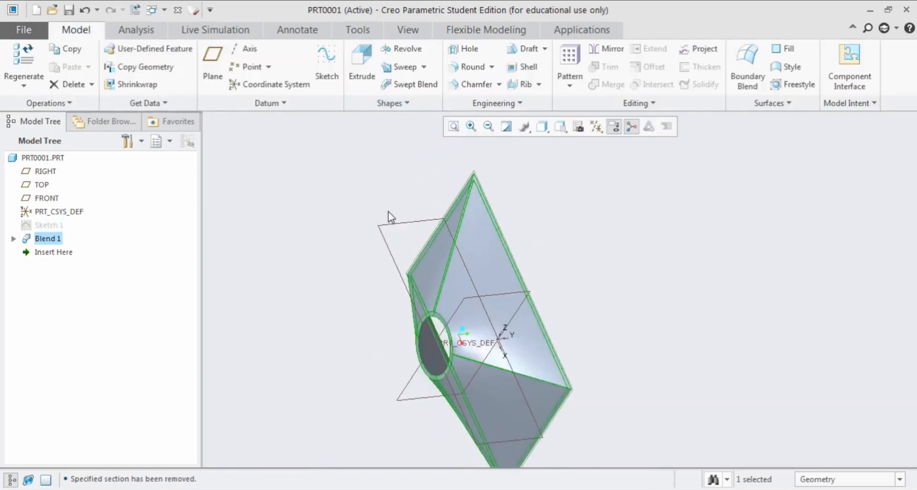
scroll(389, 210, up, 2)
scroll(432, 283, down, 1)
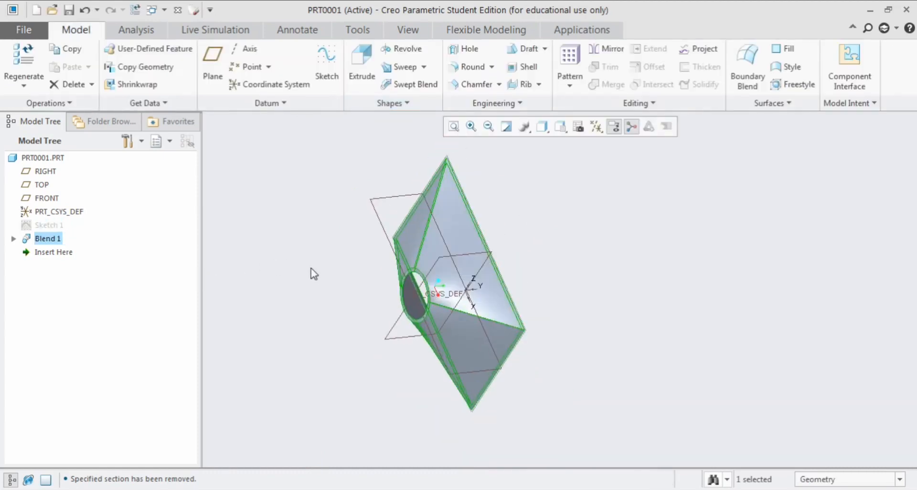
Delete the finished blend feature from the part along with its sketch
right_click(48, 244)
click(85, 310)
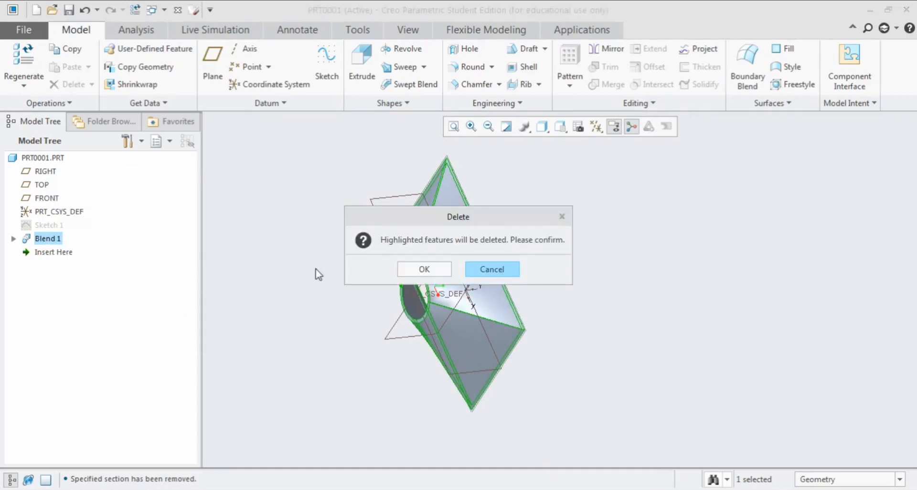
click(422, 268)
Sketch a rectangle about 306 by 232 around the origin on the TOP plane and finish the sketch
click(40, 185)
click(57, 147)
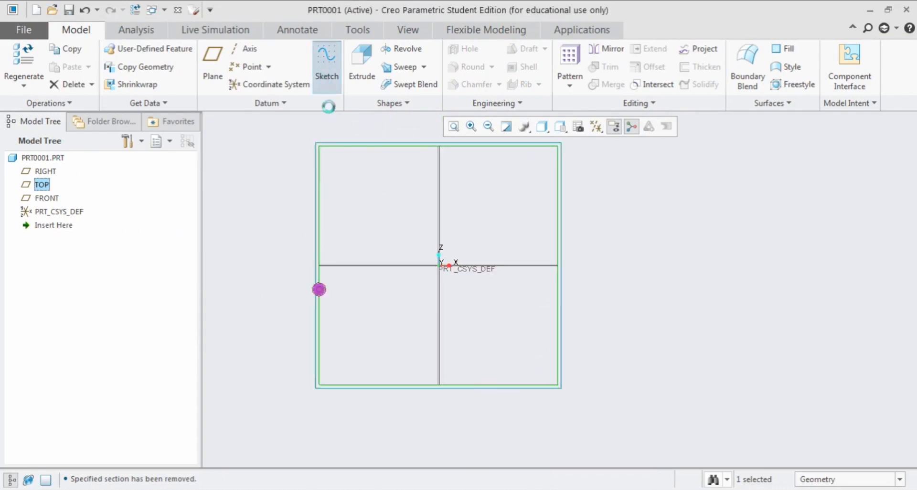
click(306, 67)
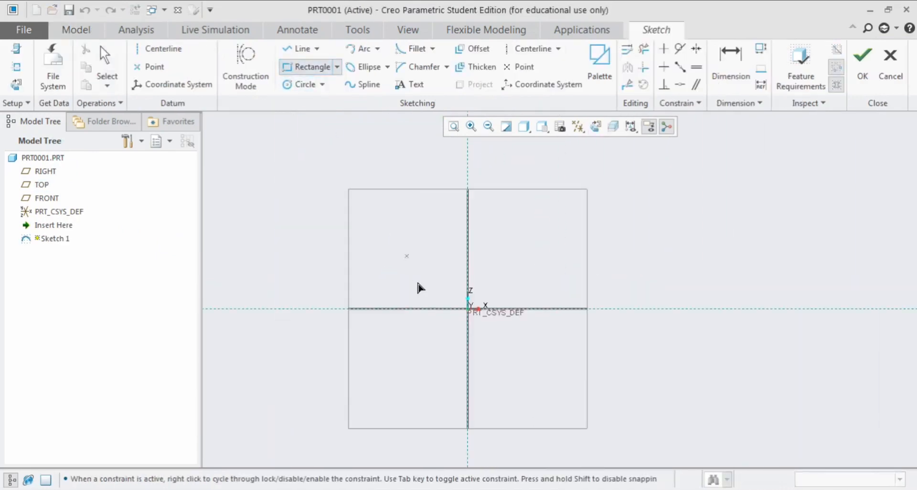
click(401, 249)
click(545, 357)
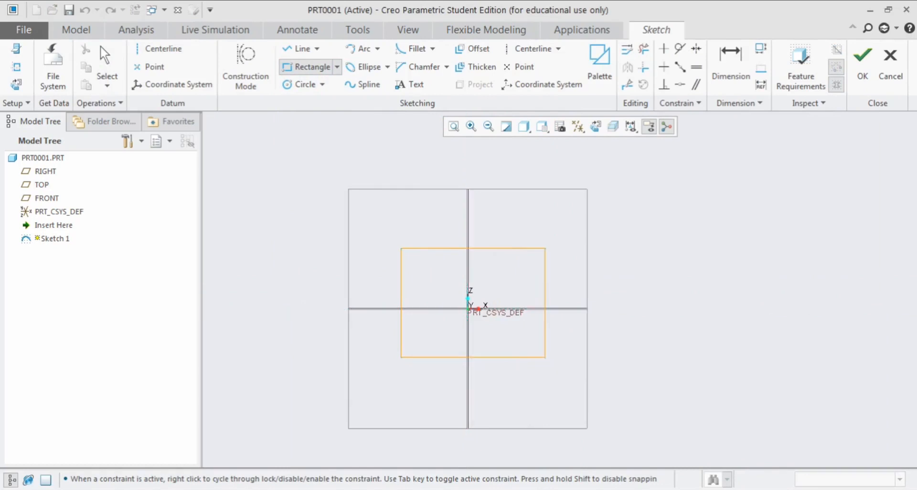
middle_click(520, 279)
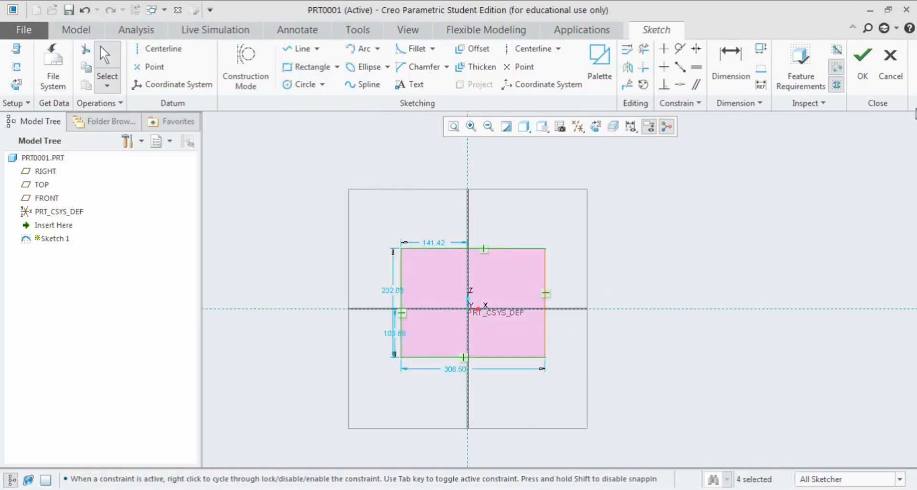
click(862, 59)
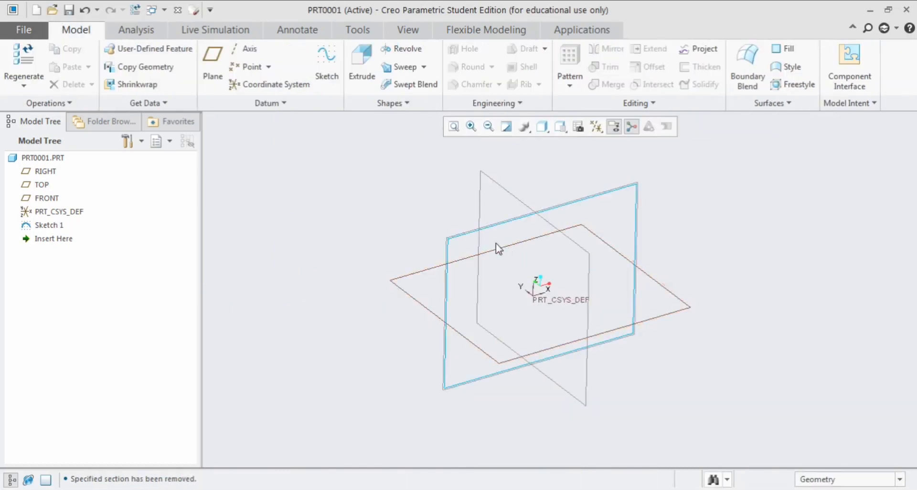
Create a datum plane parallel to and offset from the TOP plane
click(457, 234)
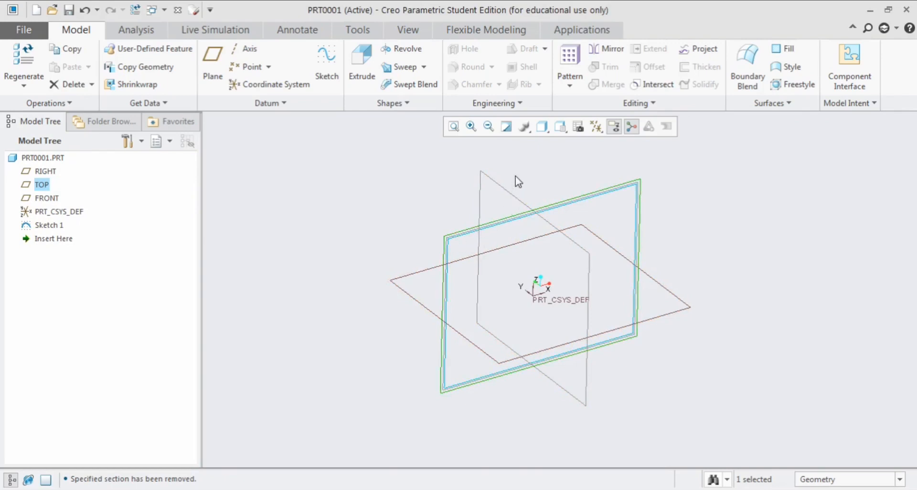
key(p)
middle_drag(453, 205, 531, 302)
drag(541, 288, 592, 350)
drag(626, 376, 644, 334)
click(846, 326)
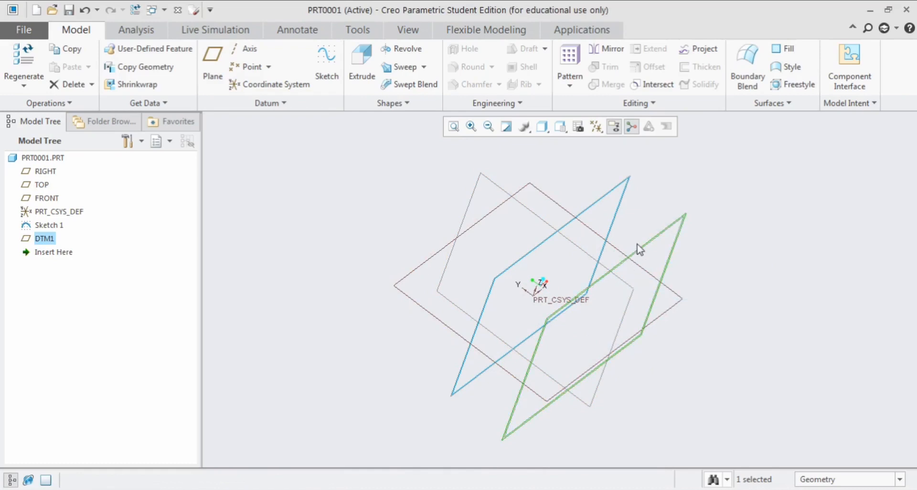
Sketch a smaller rectangle around the origin on the offset datum plane and finish the sketch
key(s)
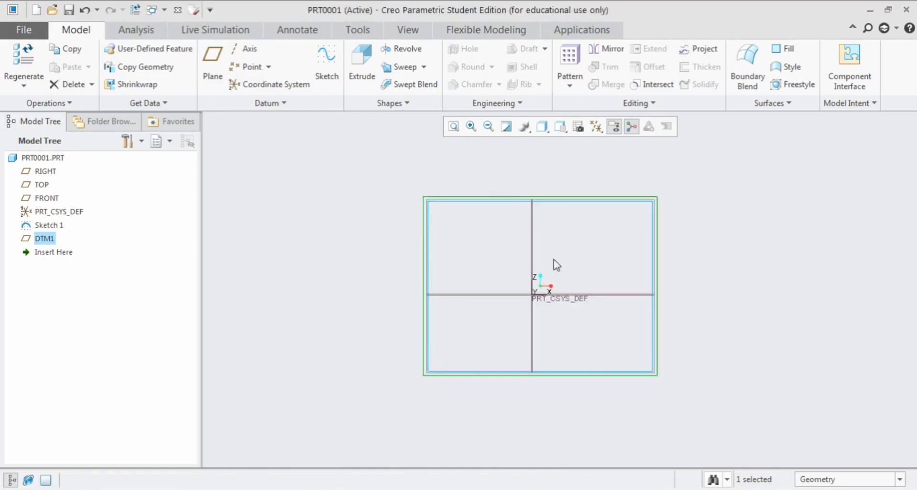
click(323, 81)
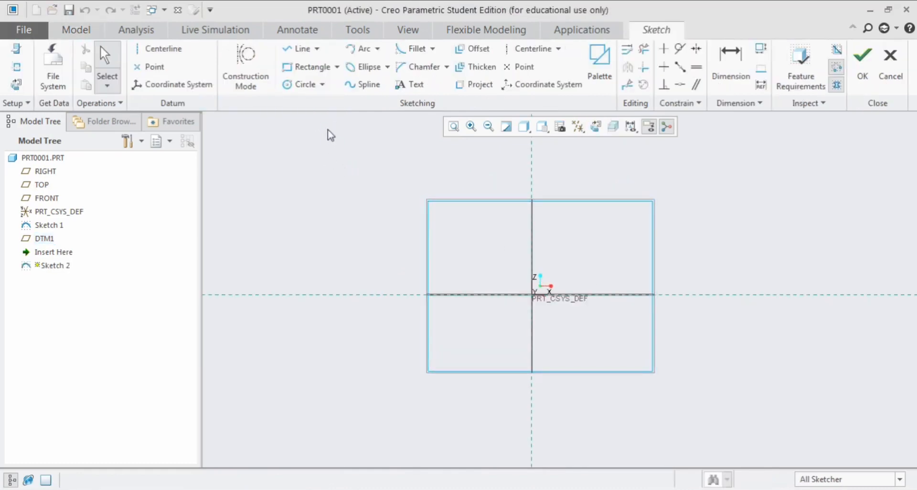
key(r)
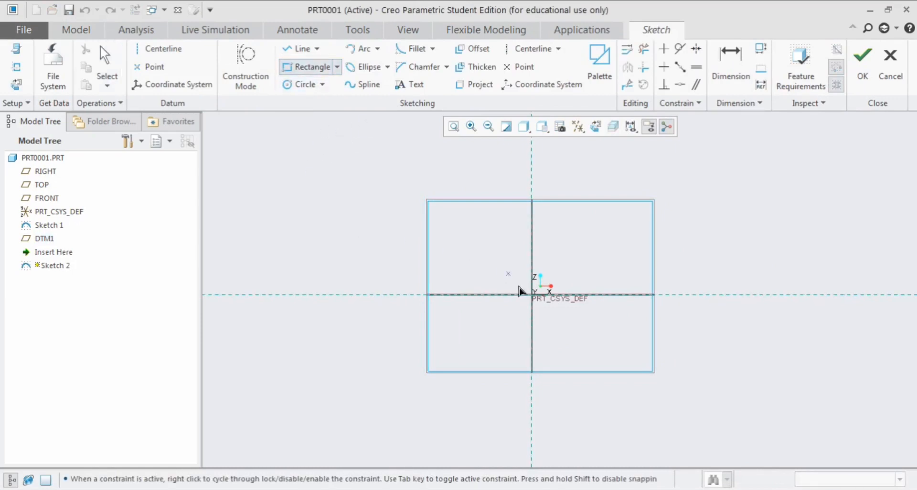
click(487, 258)
click(575, 323)
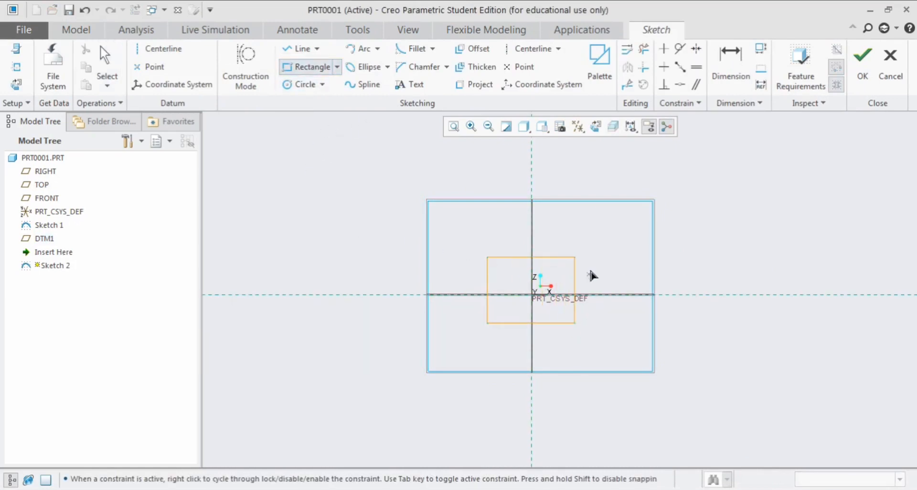
middle_click(605, 248)
click(861, 74)
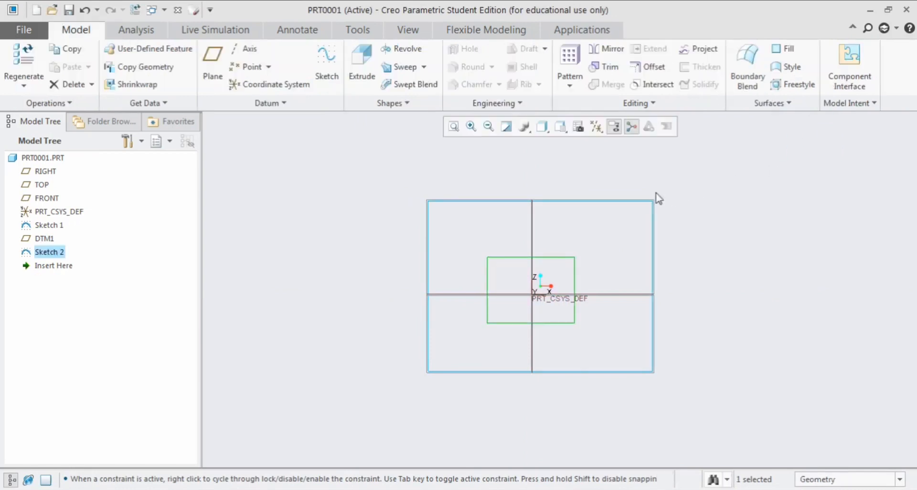
Start a Blend and switch it to selected sections, removing the automatically taken section
middle_drag(606, 186, 629, 227)
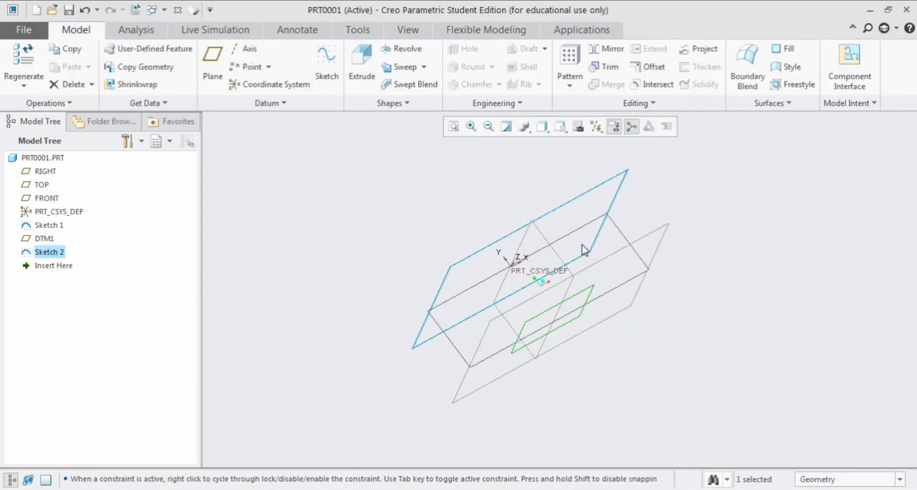
scroll(585, 250, up, 2)
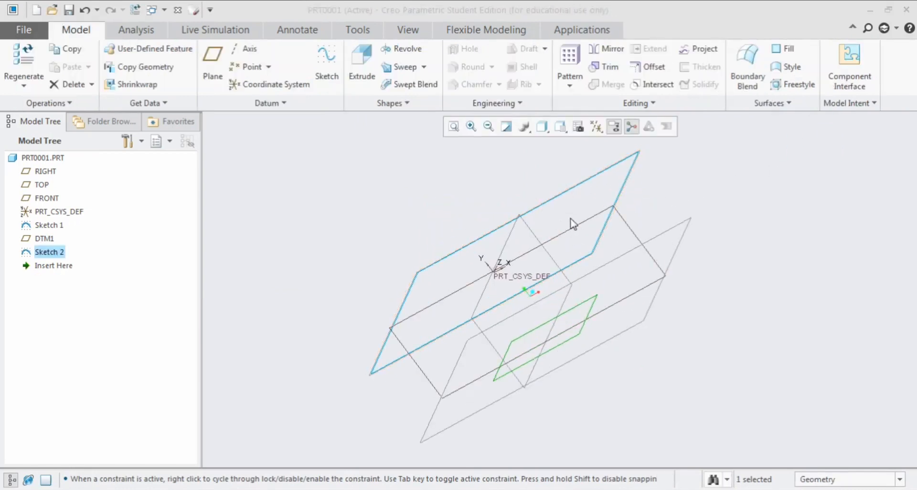
click(409, 104)
click(384, 122)
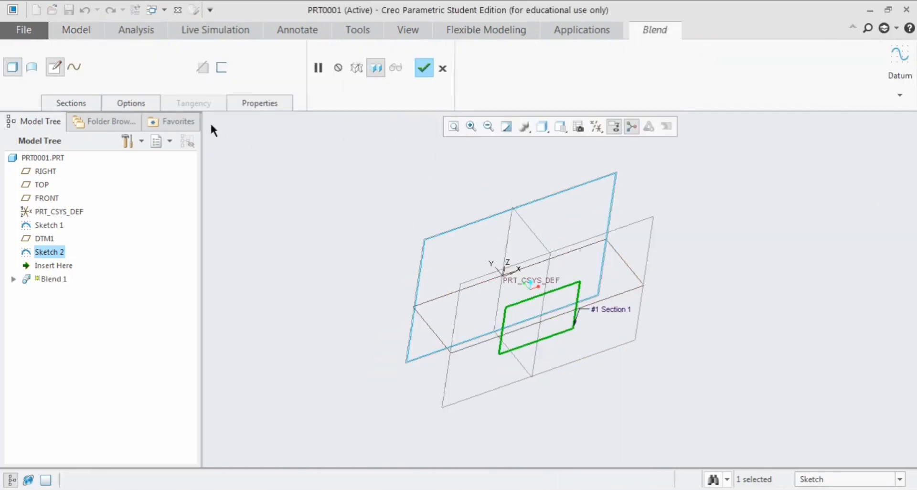
click(76, 68)
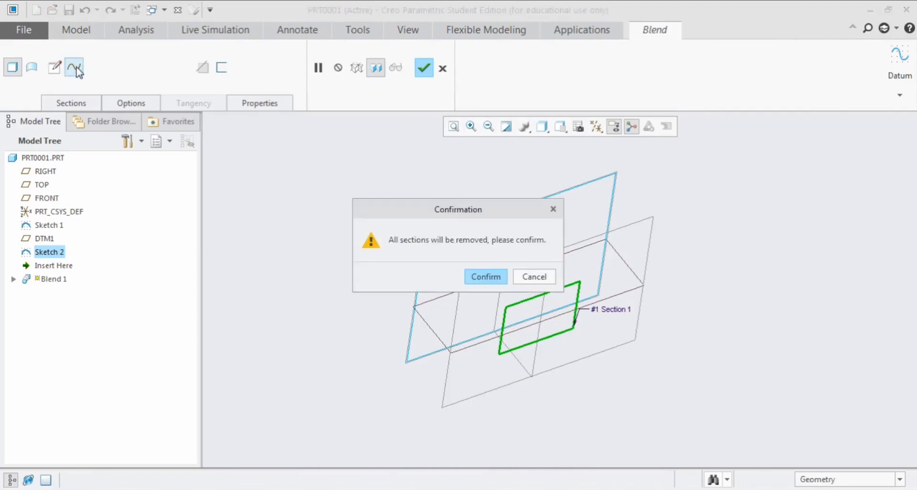
click(476, 277)
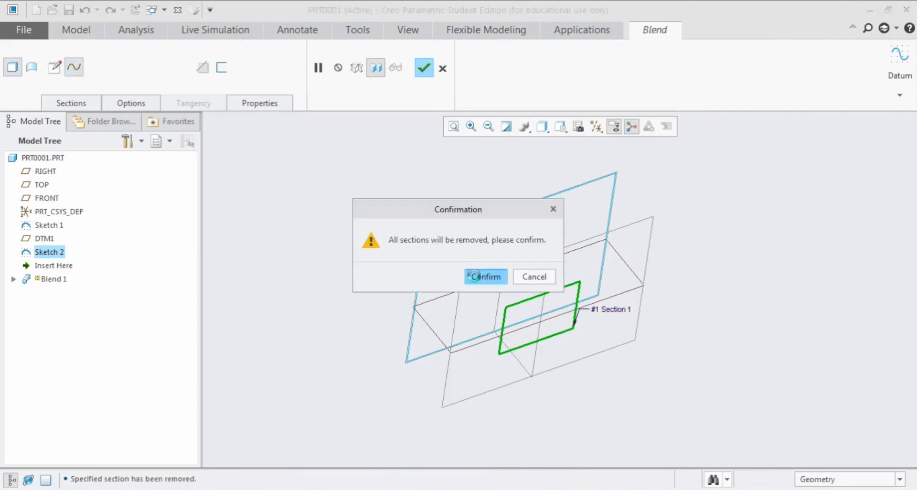
Select the small rectangle as Section 1 and insert the large rectangle as Section 2, inspecting the blend preview
middle_drag(516, 230, 500, 245)
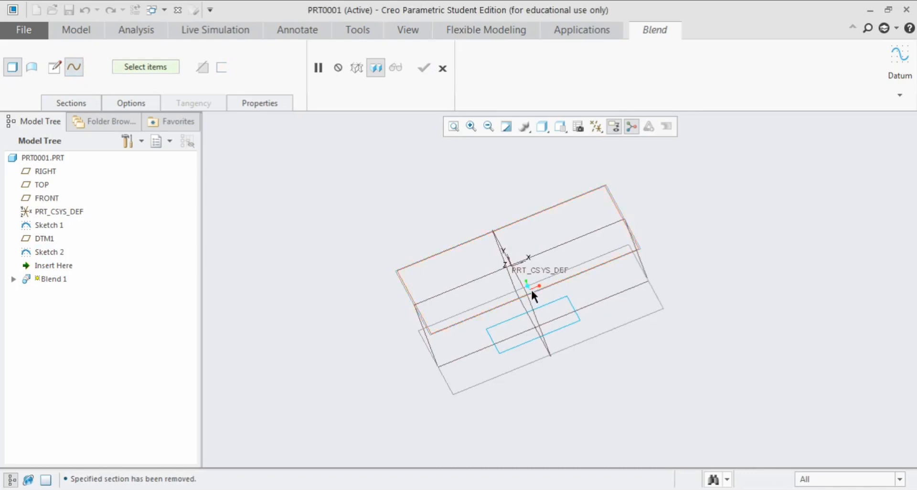
click(88, 104)
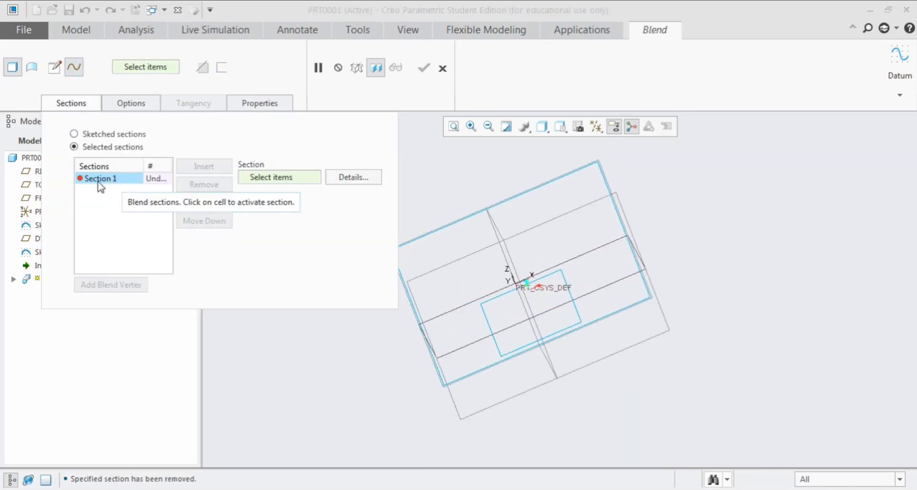
click(484, 304)
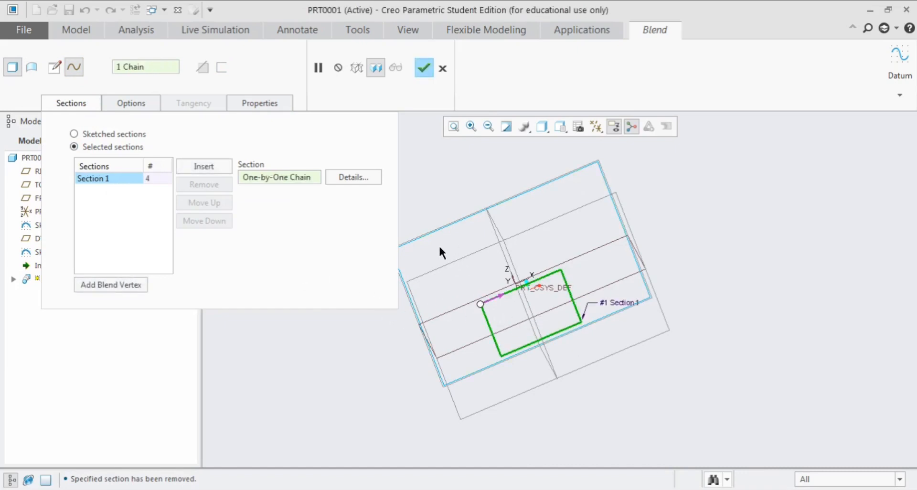
click(204, 167)
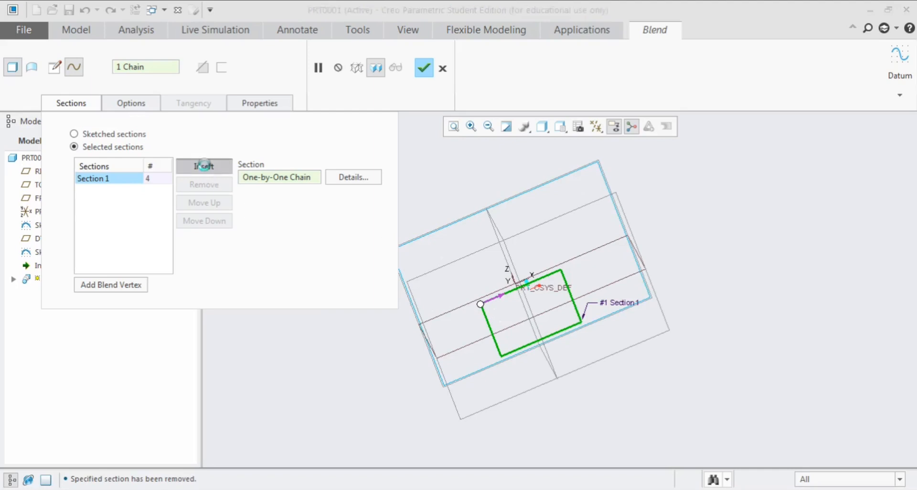
click(450, 225)
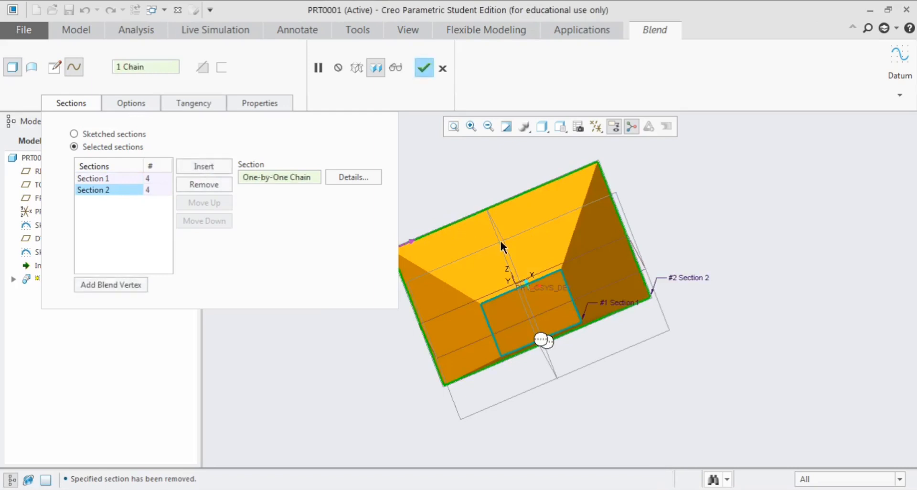
middle_drag(527, 248, 518, 272)
scroll(526, 270, down, 2)
scroll(518, 271, up, 2)
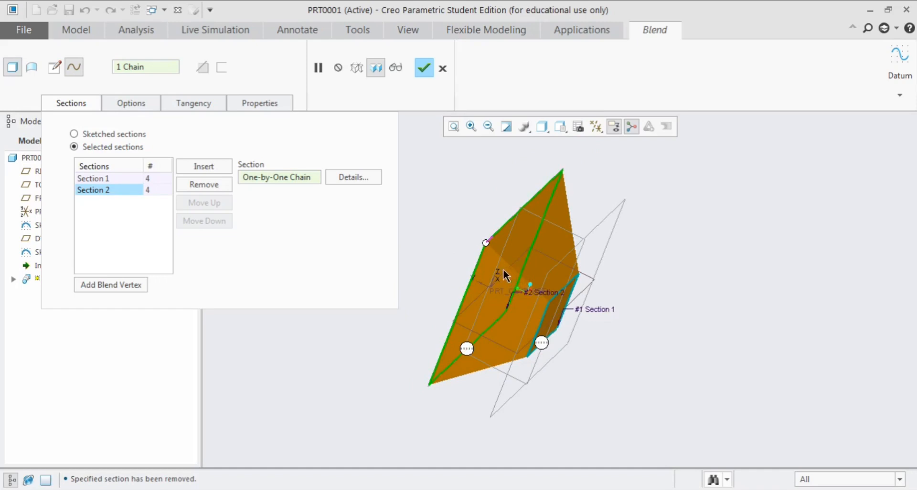
Remove Section 2 from the blend and discard the blend with its sketches and offset plane
click(210, 186)
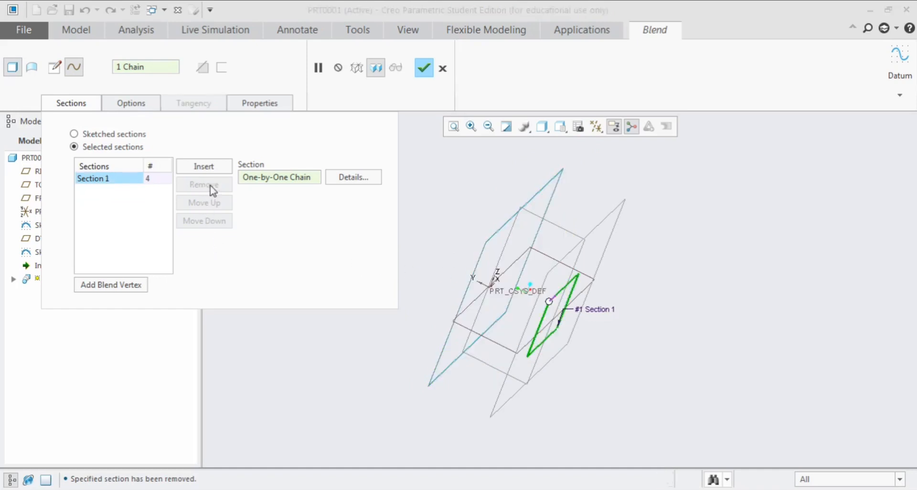
click(85, 104)
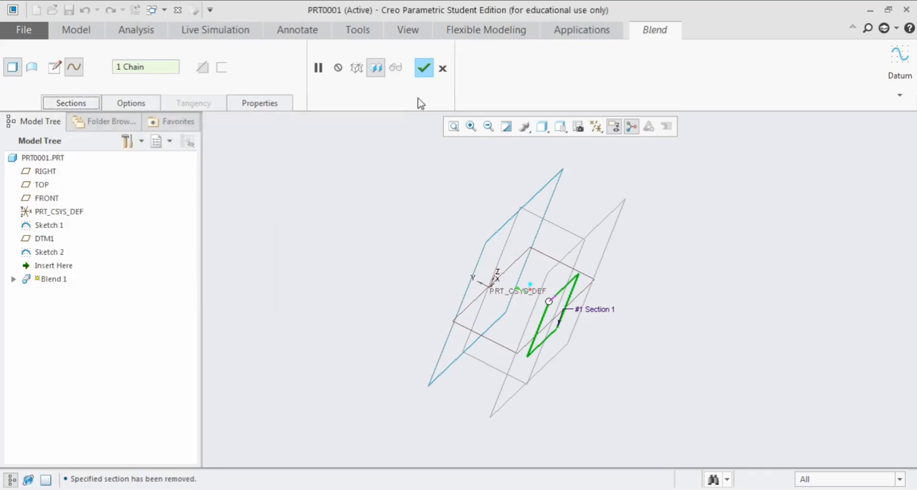
click(424, 68)
click(523, 274)
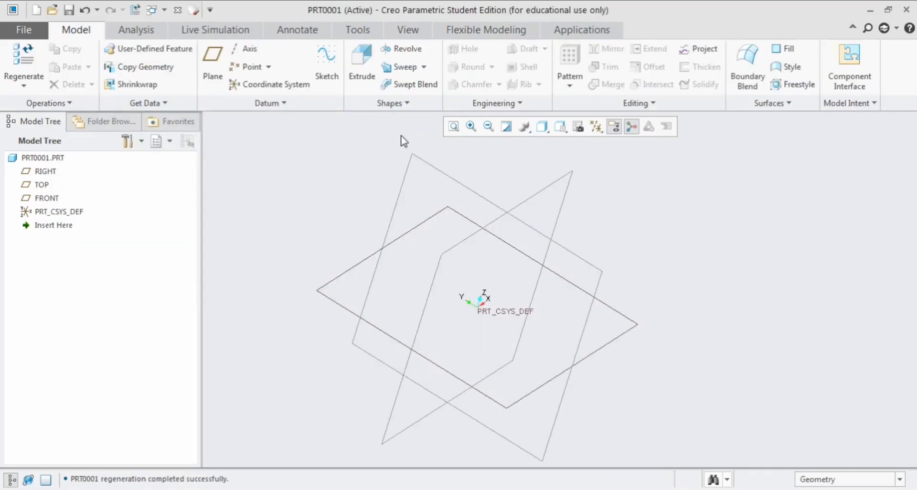
Start a Rotational Blend and set up a new section sketch on the RIGHT plane with TOP as the top orientation reference
click(408, 103)
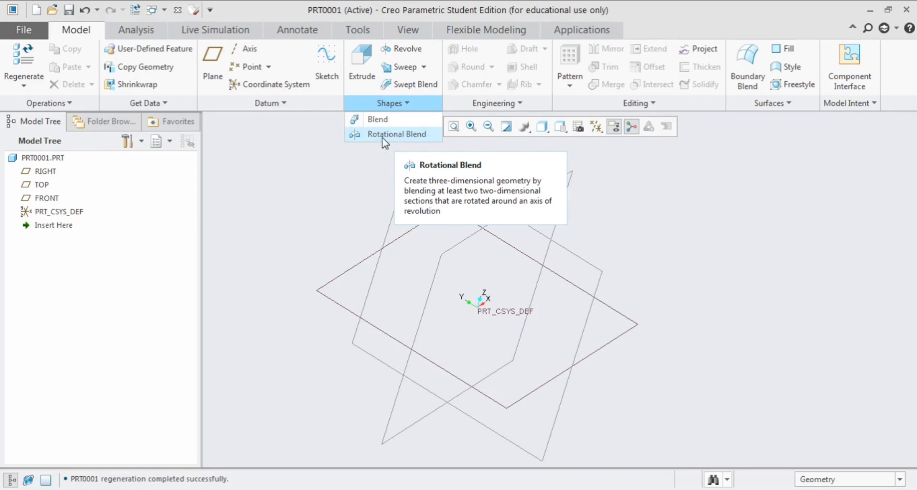
click(397, 135)
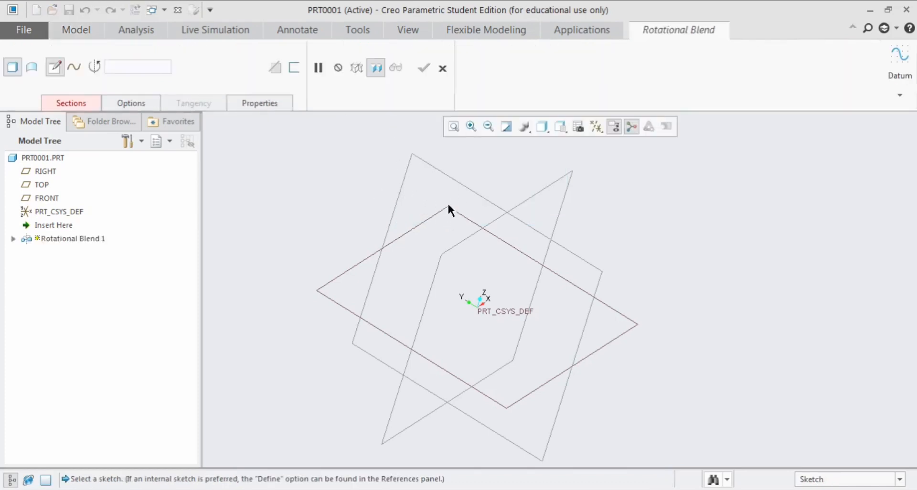
scroll(448, 256, up, 2)
click(900, 62)
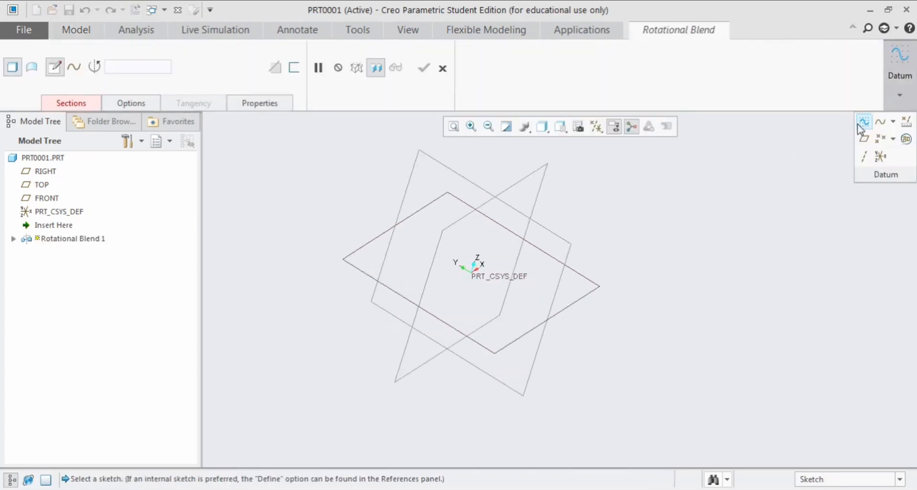
click(862, 122)
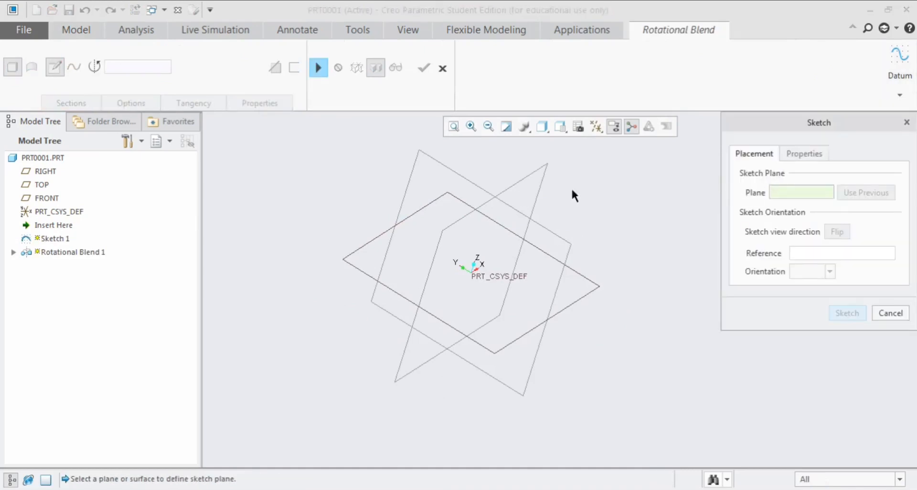
click(408, 185)
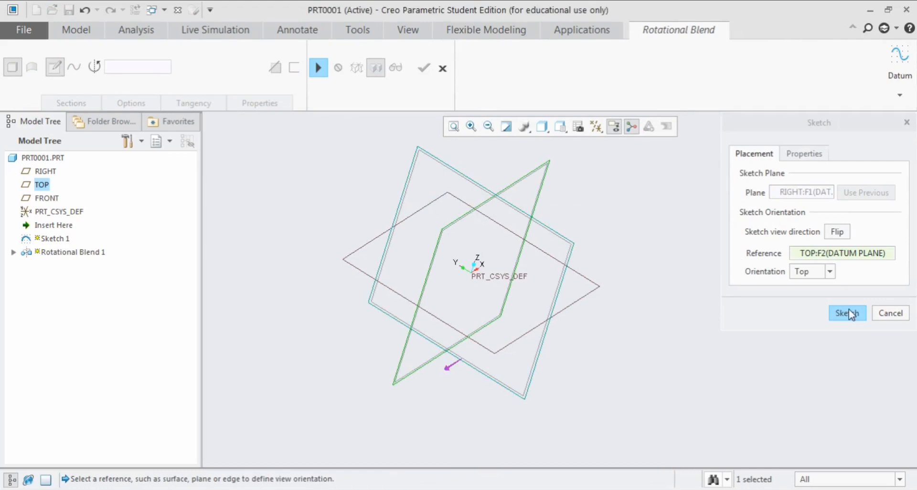
click(848, 313)
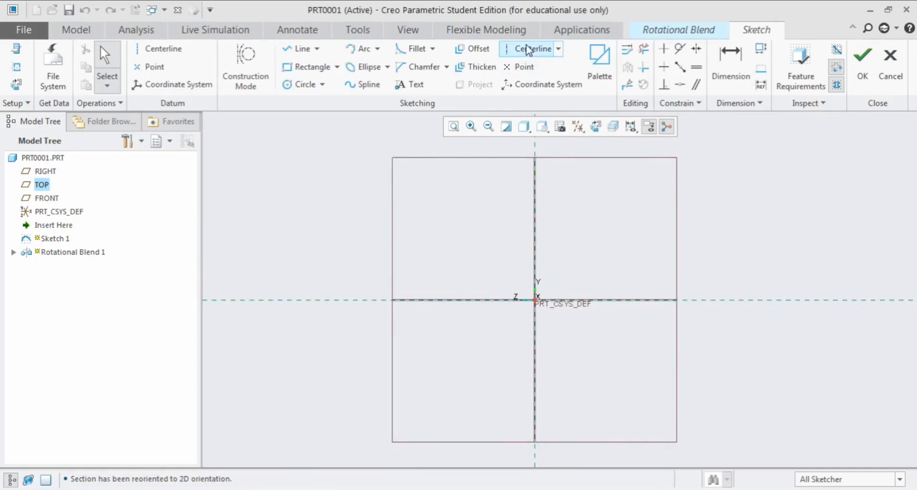
Sketch a vertical centerline through the origin, along the vertical reference
click(527, 48)
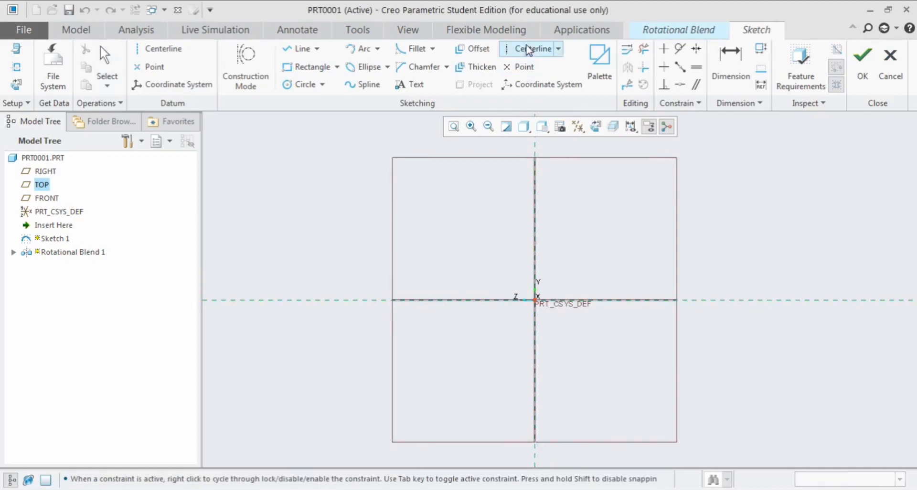
click(535, 221)
click(536, 296)
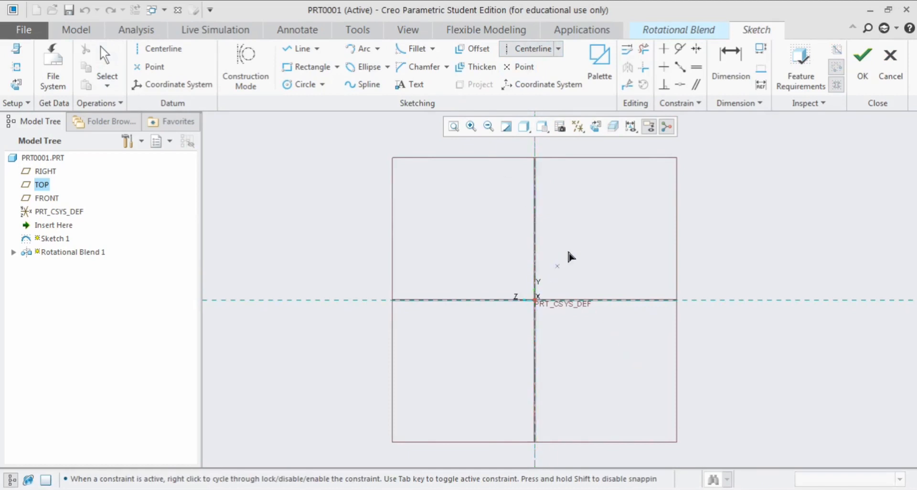
middle_click(576, 227)
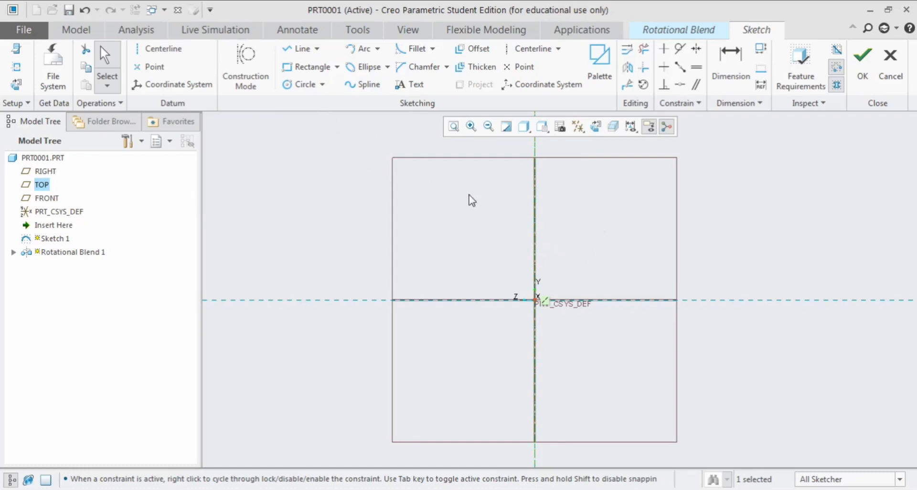
Sketch a rectangle about 141 by 95 in the upper-right quadrant, finish the sketch and resume the Rotational Blend
click(306, 67)
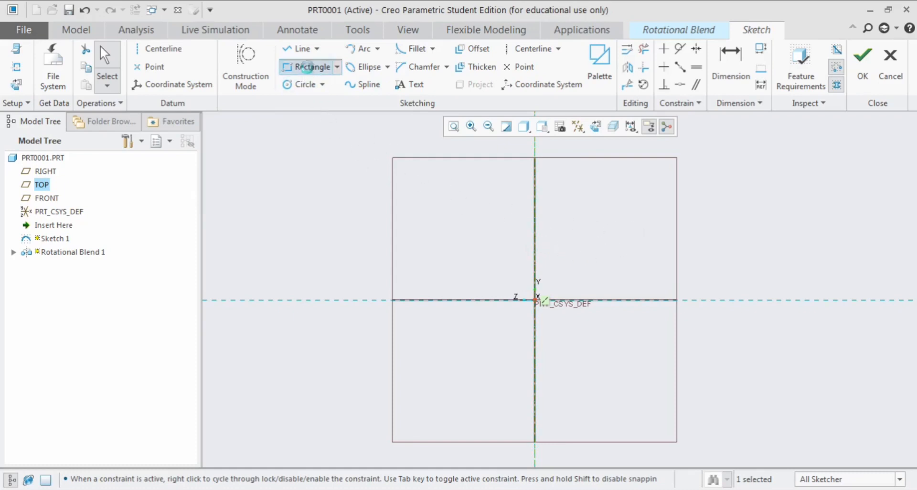
click(591, 223)
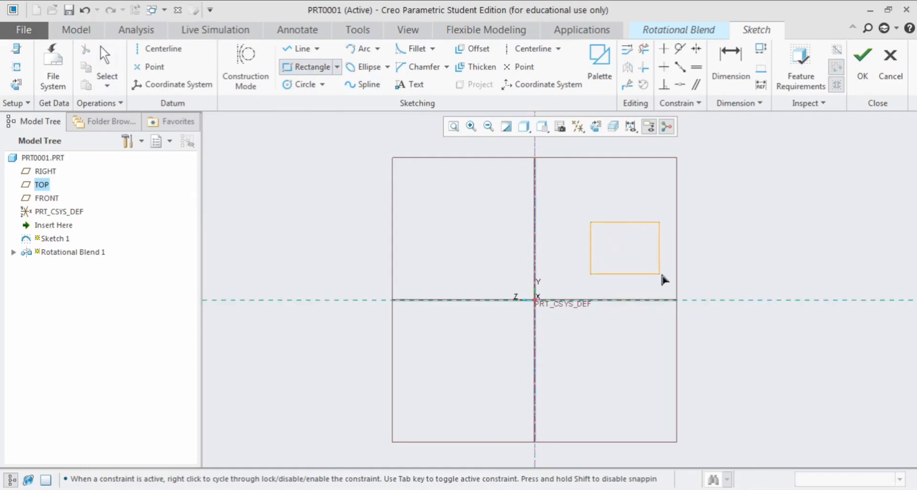
click(669, 275)
middle_click(630, 248)
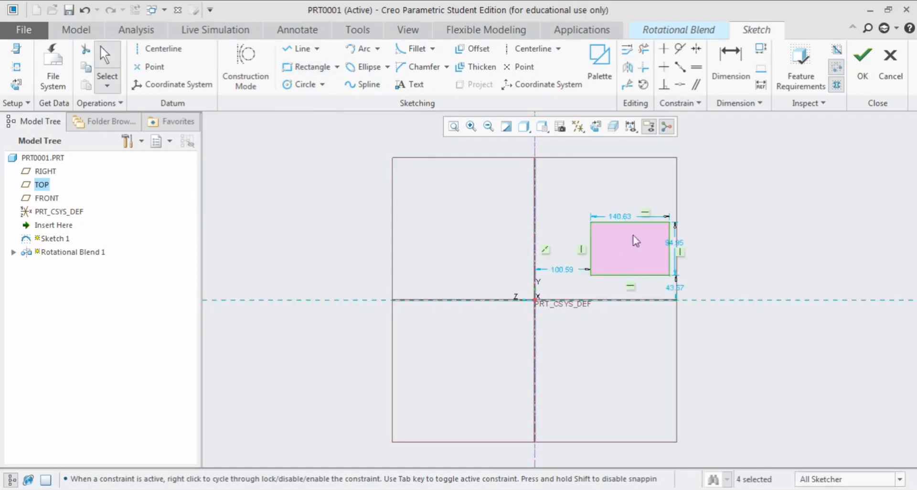
click(862, 82)
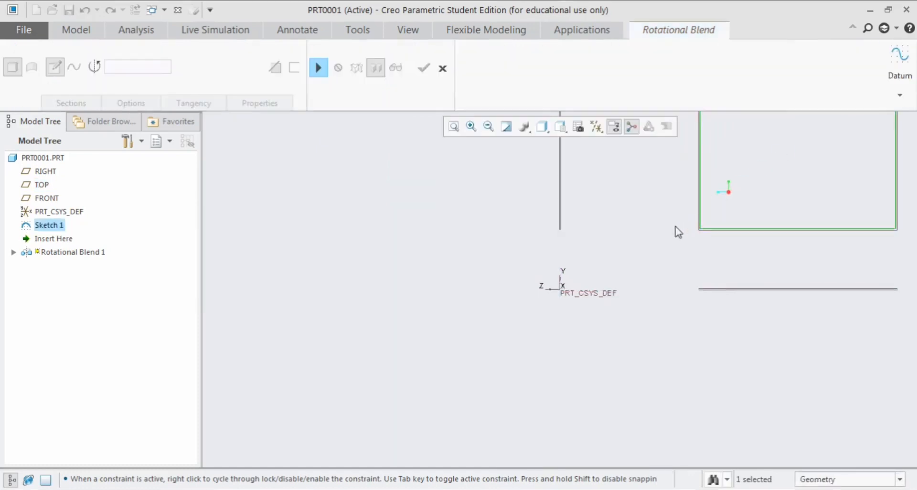
click(319, 67)
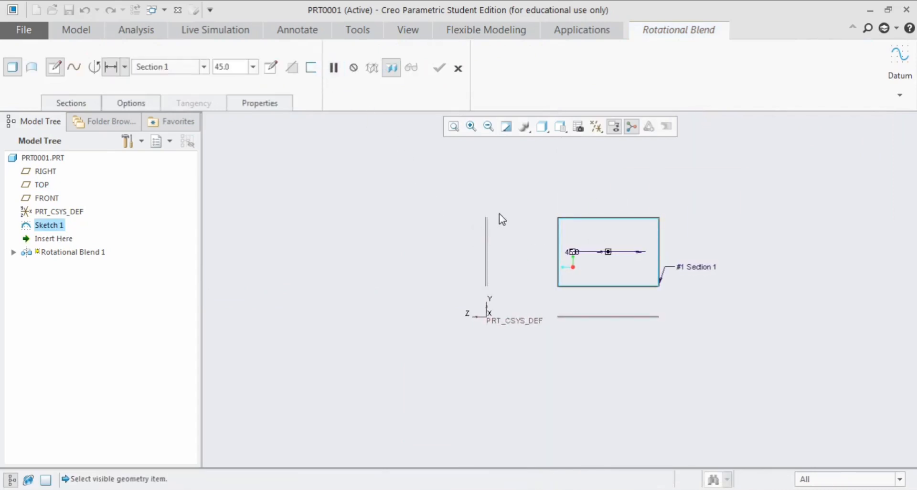
Set the angular offset of Section 2 from Section 1 to 60 degrees
mouse_move(500, 213)
middle_down()
mouse_move(503, 236)
mouse_move(491, 253)
middle_up()
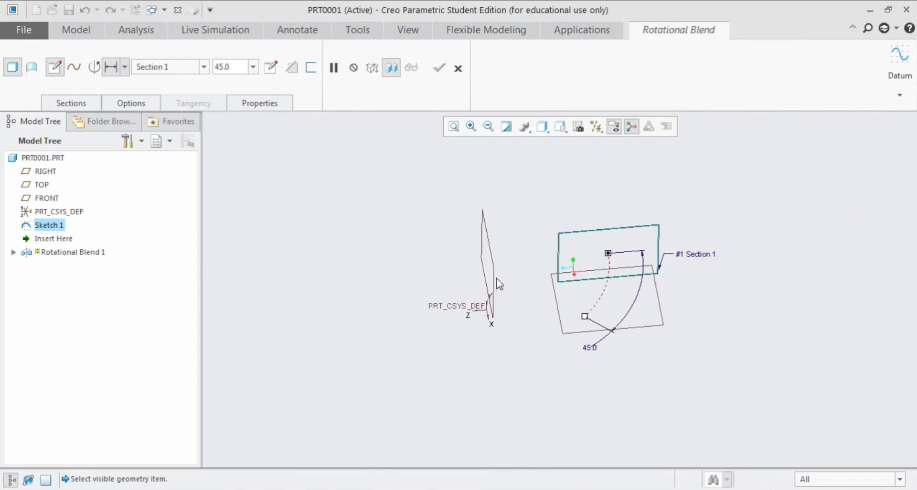
click(84, 103)
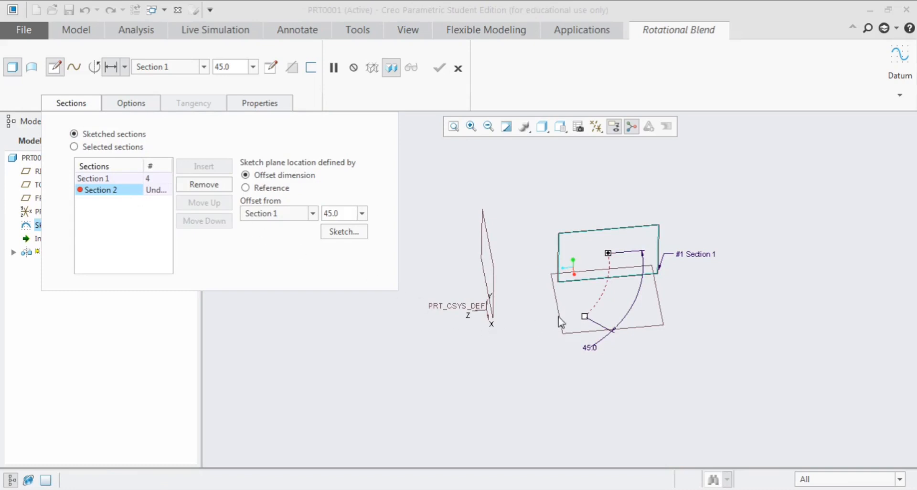
drag(585, 319, 560, 333)
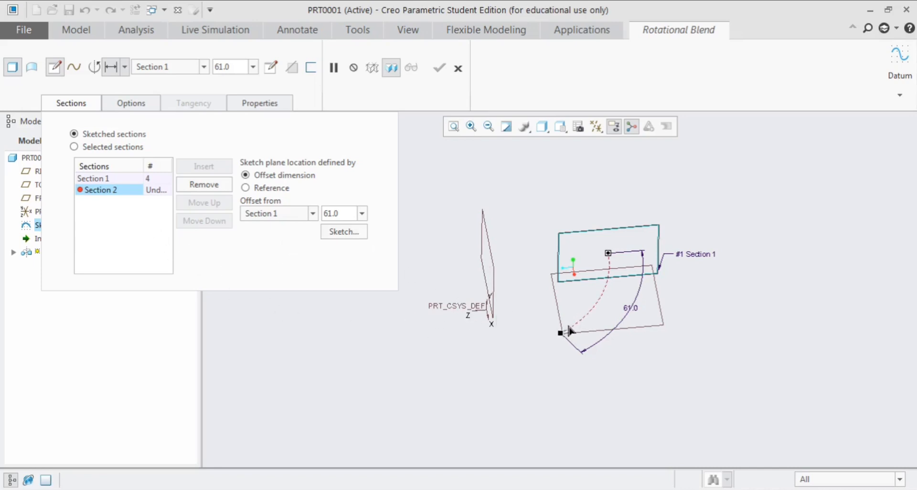
drag(561, 333, 567, 330)
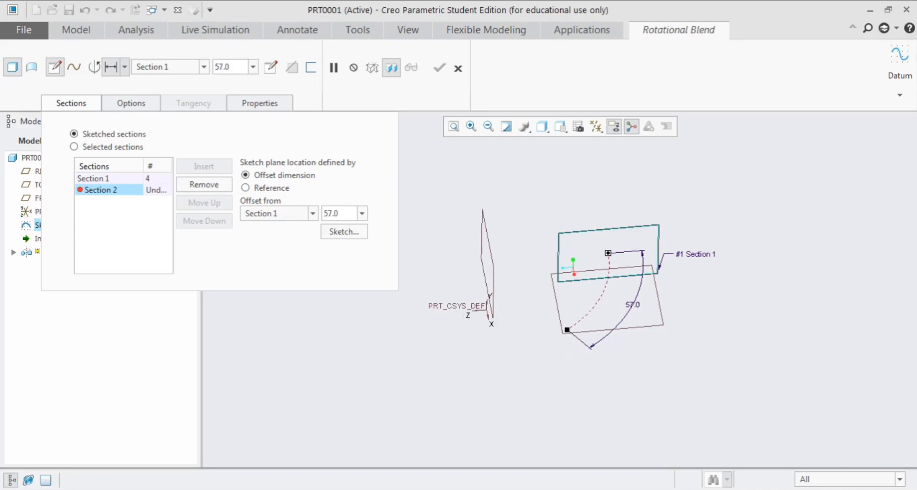
double_click(630, 305)
text(60)
key(Return)
Open the Section 2 sketch facing the sketch plane and draw a circle about 83 in diameter to the right of the axis
click(343, 232)
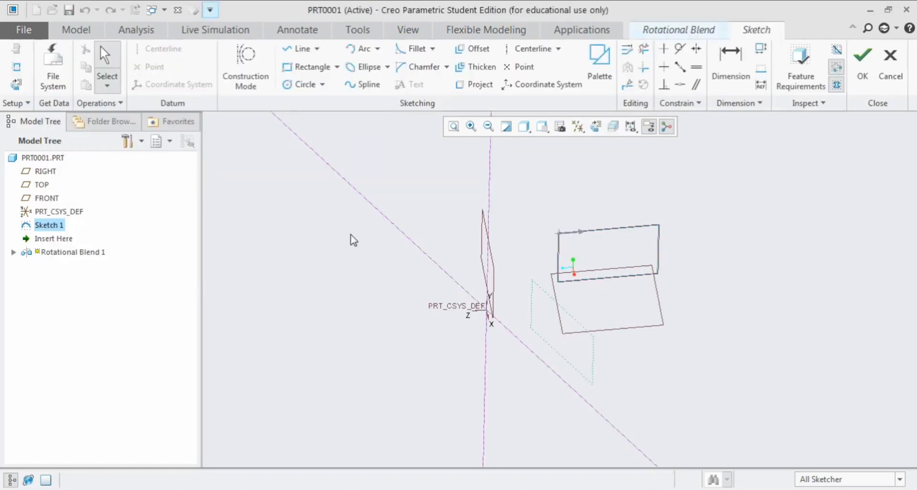
click(596, 126)
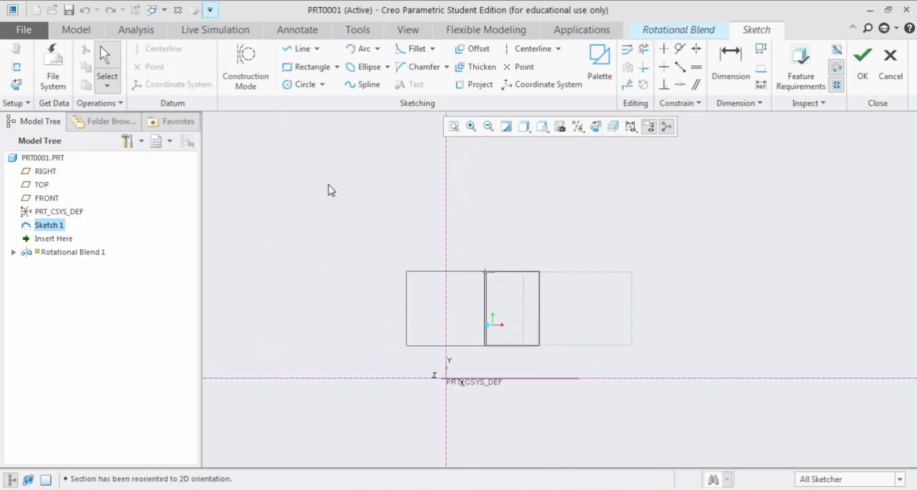
click(305, 84)
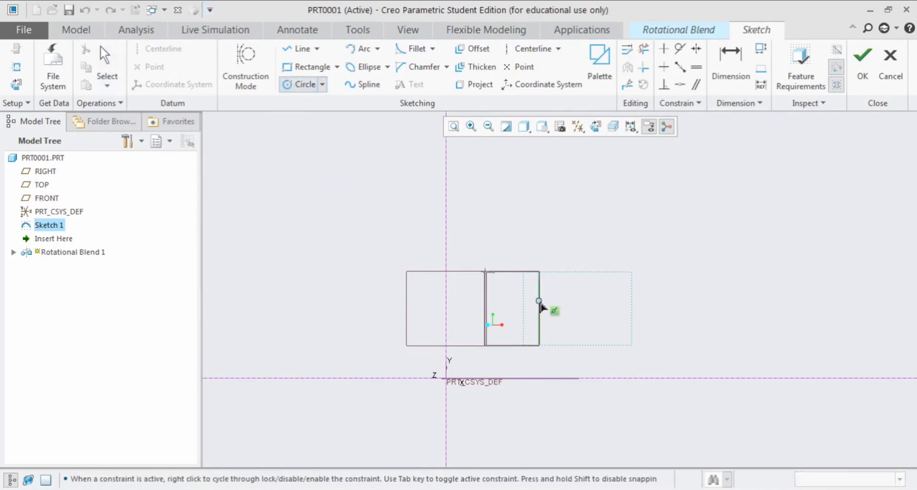
click(532, 291)
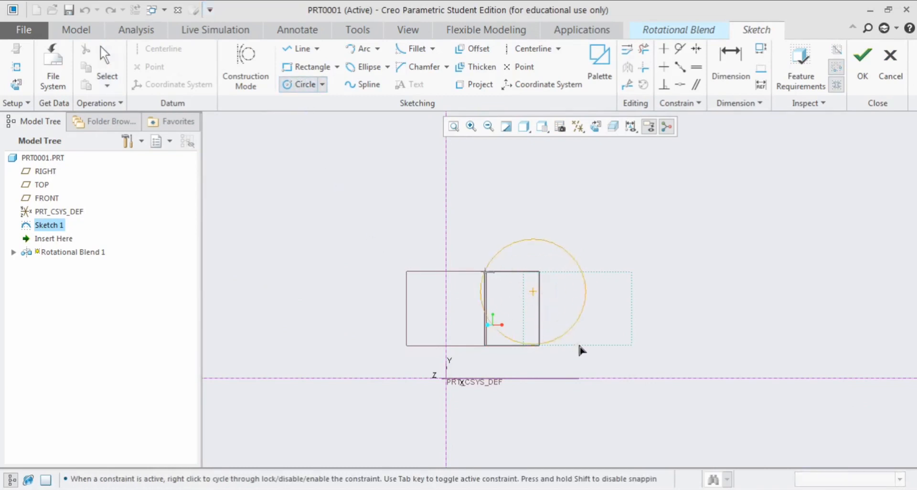
click(572, 249)
middle_click(574, 250)
scroll(544, 278, up, 2)
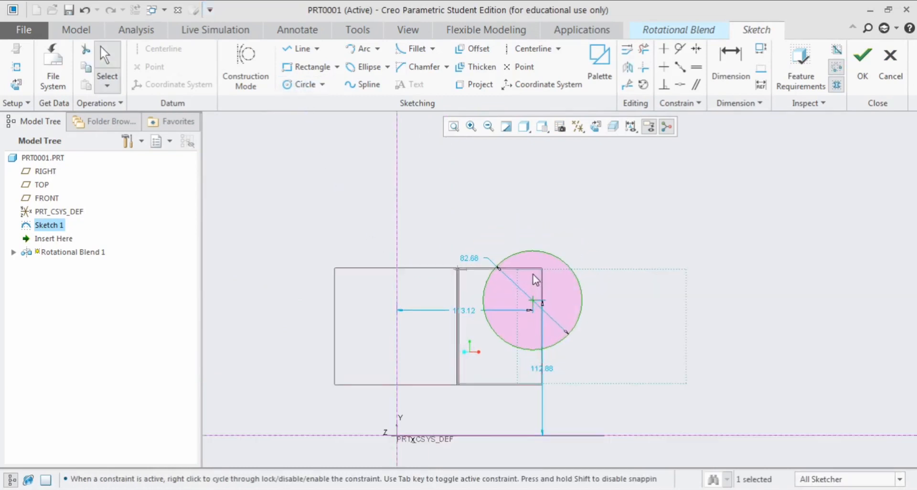
Divide the circle at four points, two level on its upper half and two on its lower half, and finish the sketch
click(627, 84)
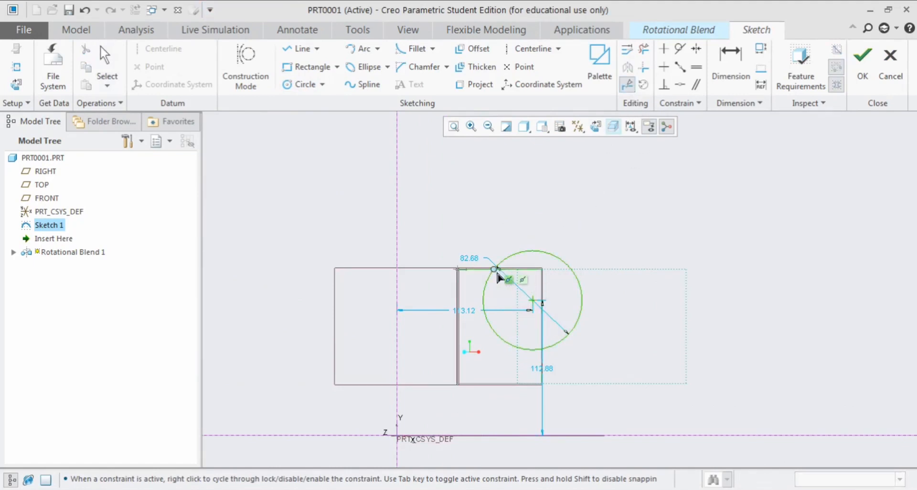
click(492, 271)
click(570, 270)
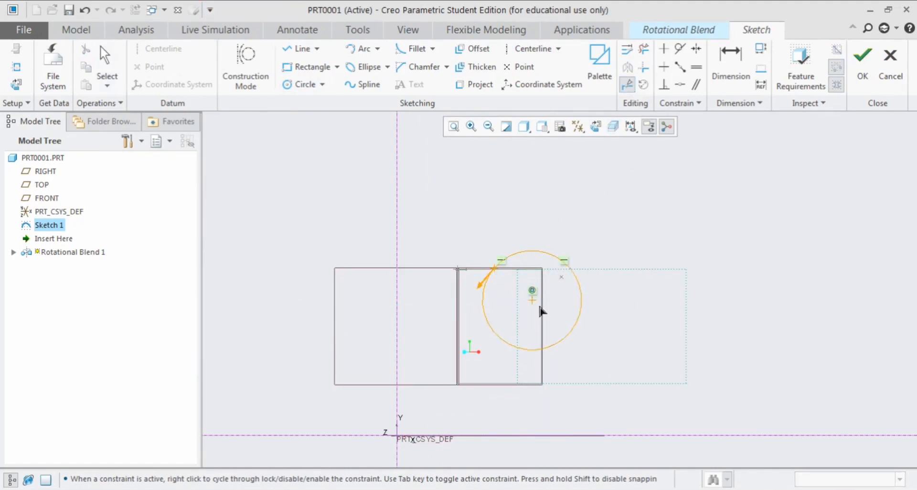
click(501, 340)
click(566, 344)
middle_click(625, 301)
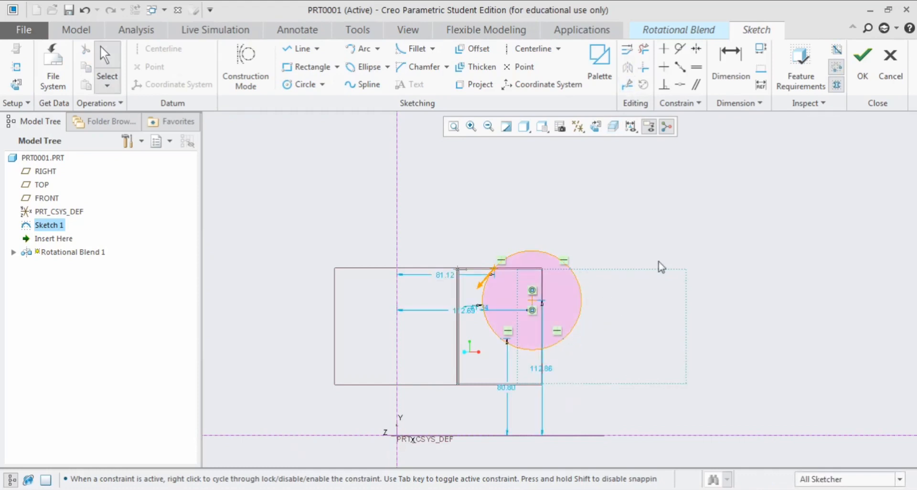
click(862, 61)
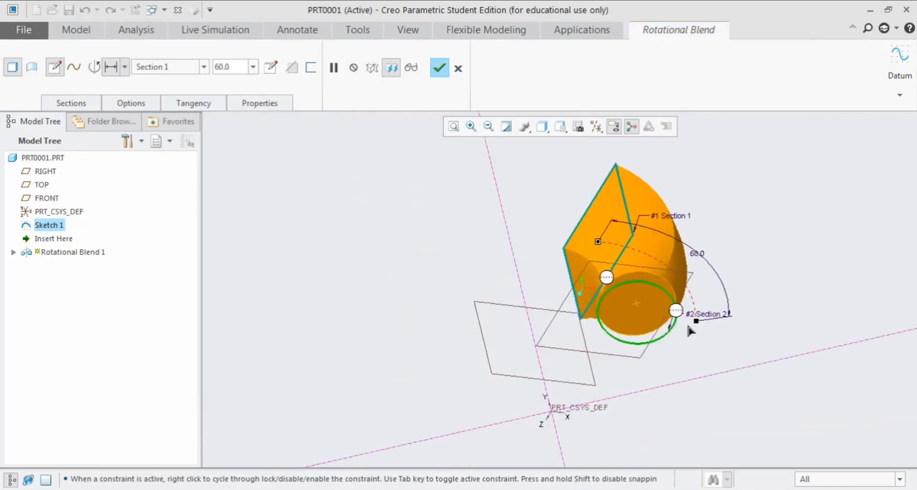
Increase the Section 2 angle to 87 degrees from Section 1 and insert Section 3 in the rotational blend
drag(685, 334, 680, 360)
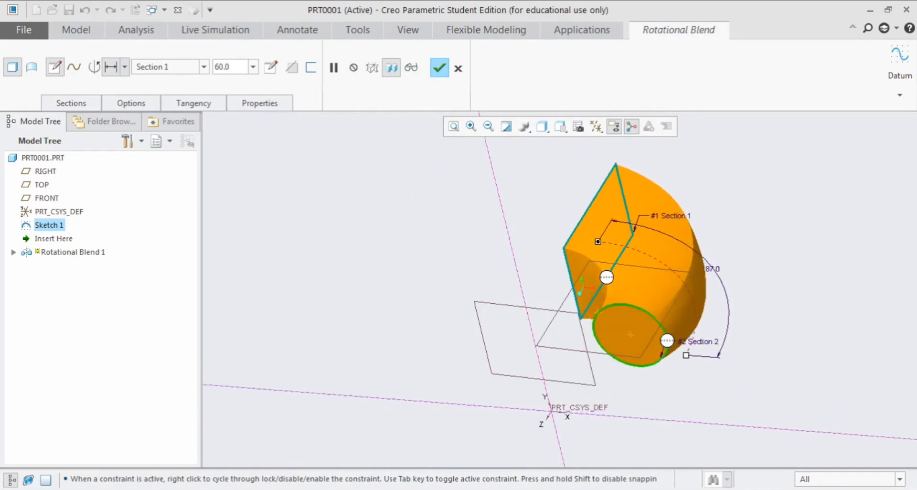
mouse_move(564, 329)
middle_down()
mouse_move(604, 329)
mouse_move(587, 316)
middle_up()
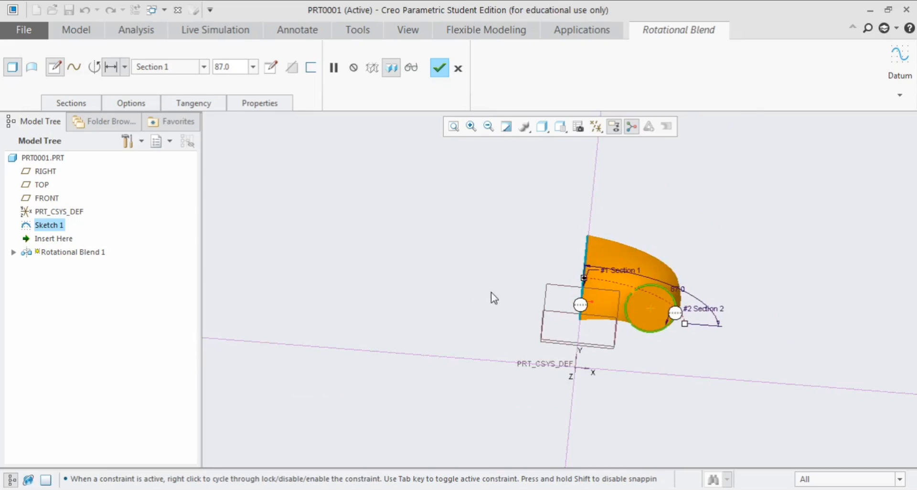
click(71, 103)
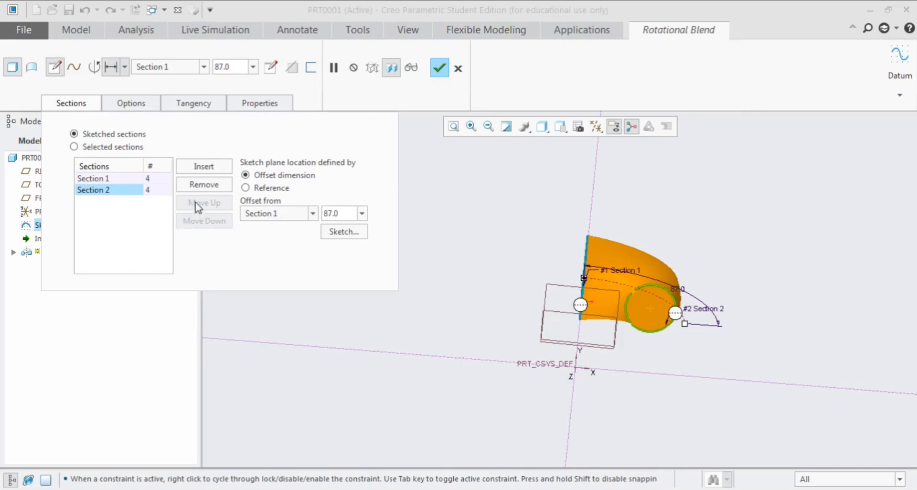
click(209, 167)
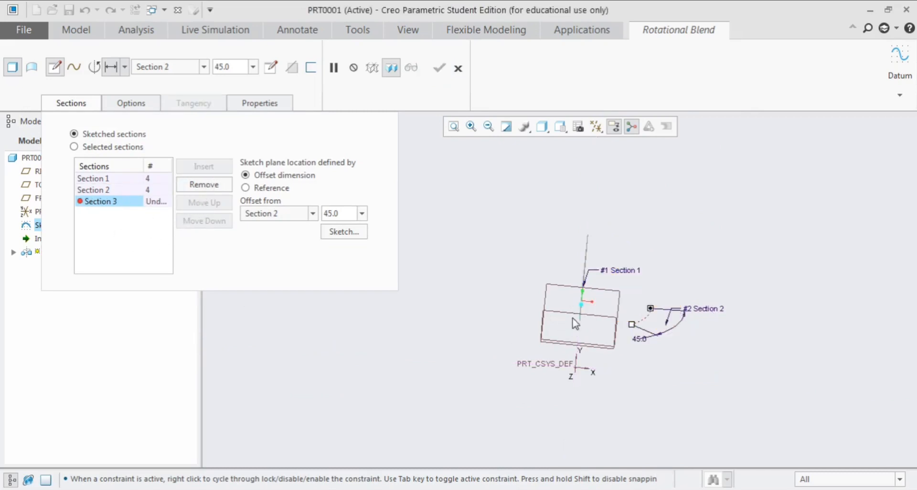
Set the Section 3 angle to 56 degrees from Section 2 and open its sketch facing the sketch plane
middle_drag(581, 316, 569, 333)
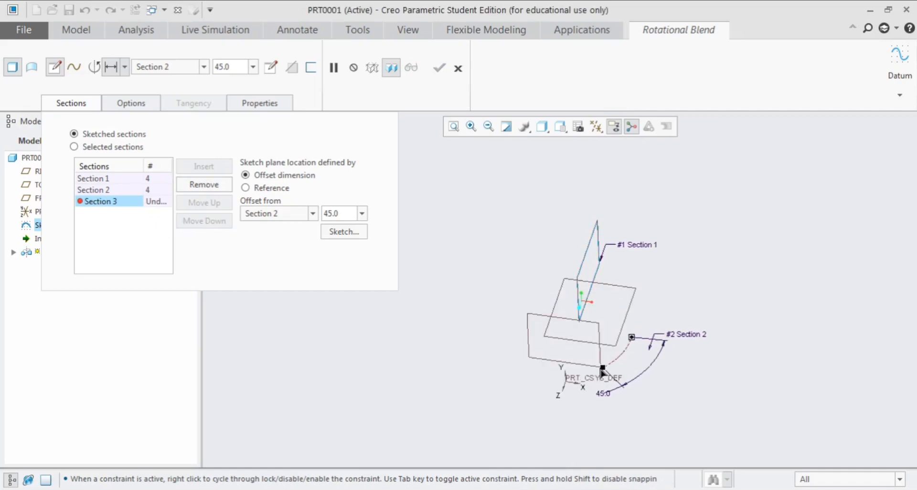
drag(602, 368, 592, 373)
click(342, 232)
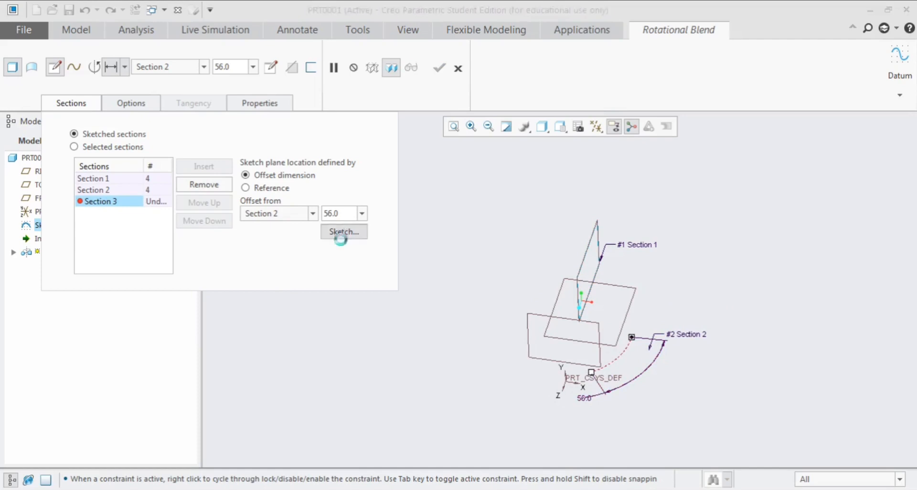
click(594, 130)
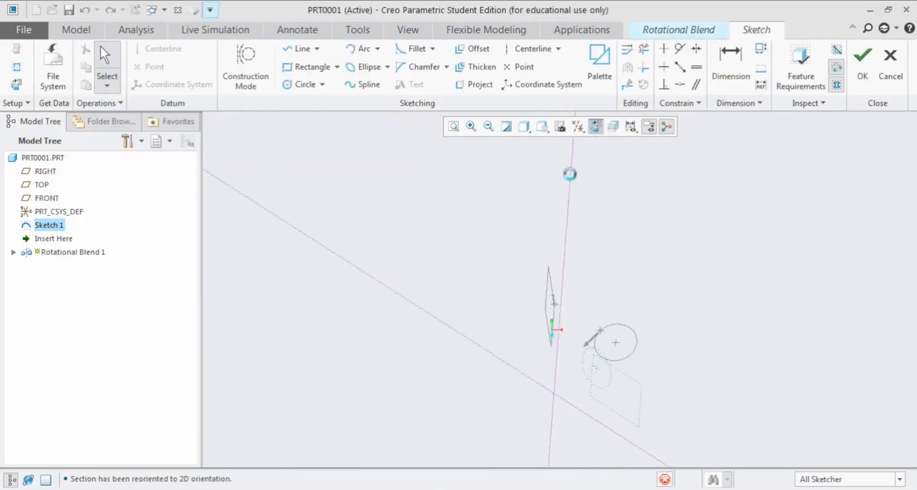
Draw a rectangle about 75 wide and 46 high to the right of the axis as Section 3 and finish the sketch
scroll(595, 388, up, 2)
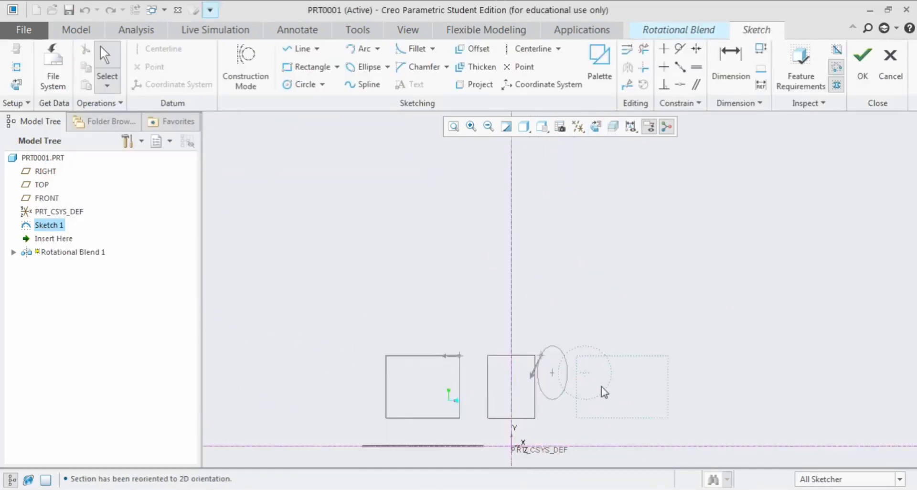
scroll(540, 248, down, 3)
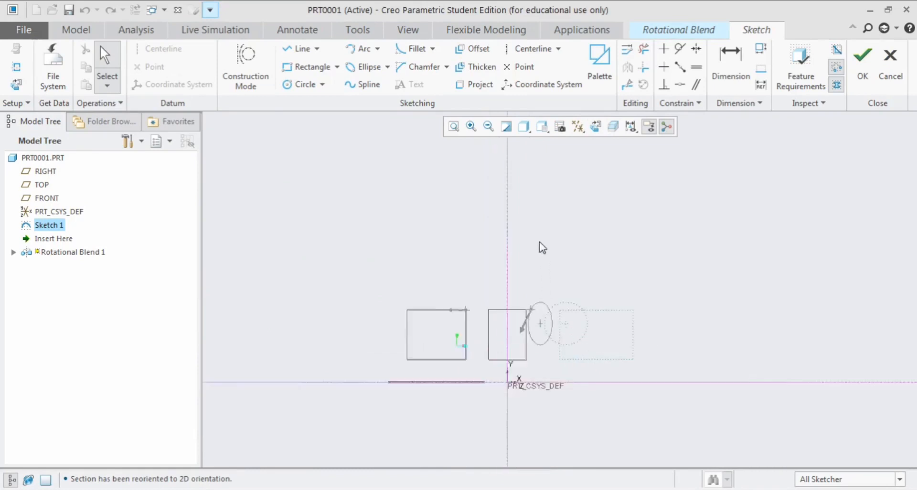
scroll(565, 307, up, 4)
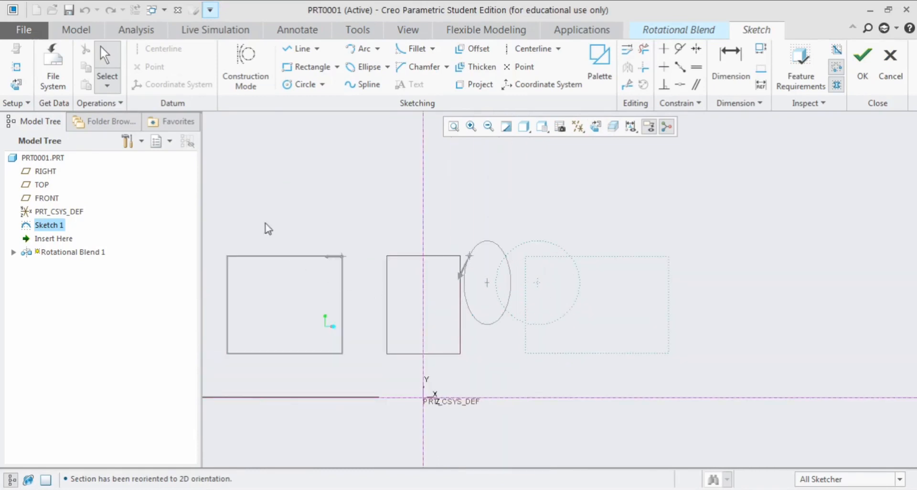
click(303, 69)
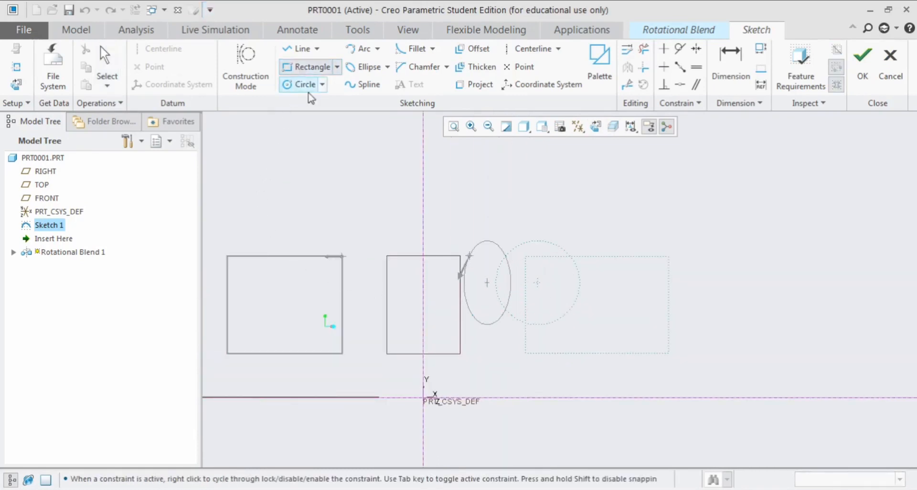
click(549, 284)
click(626, 330)
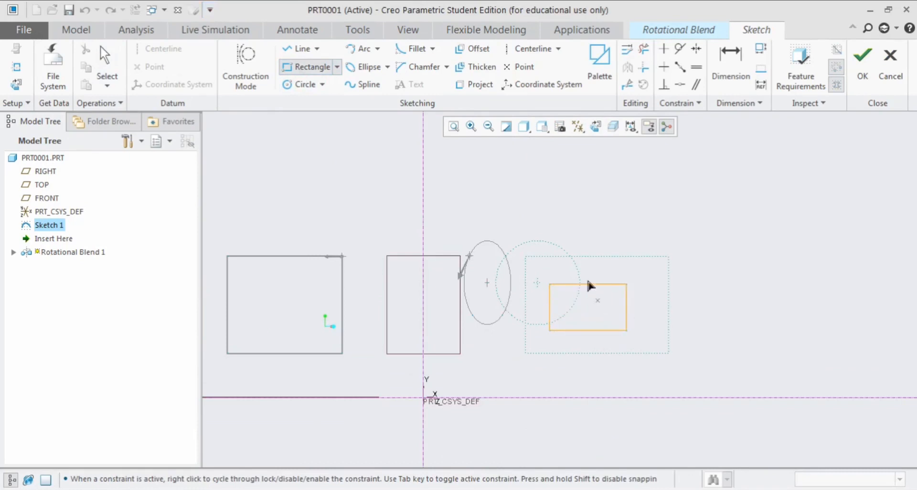
middle_click(584, 247)
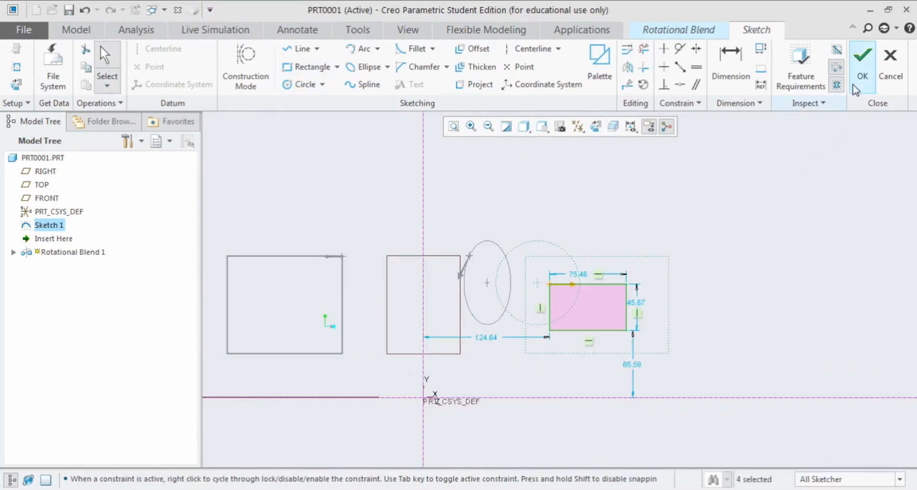
click(863, 62)
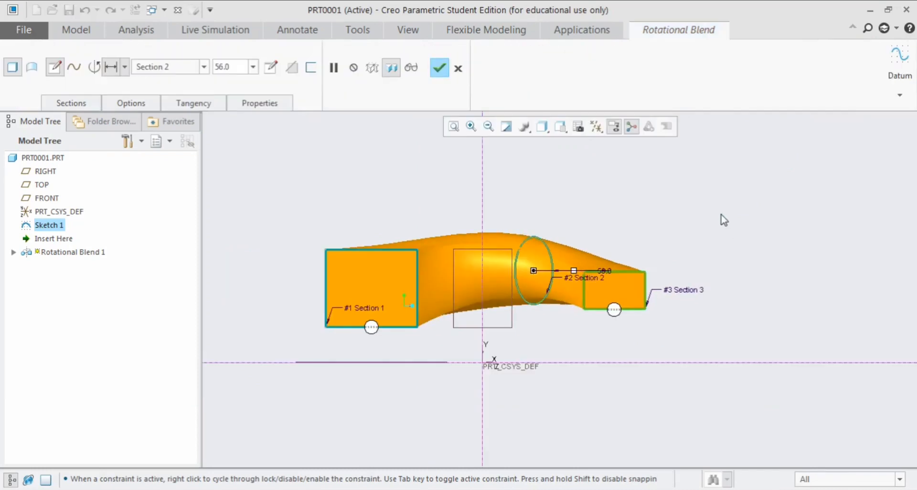
Increase the Section 3 angle to 102 degrees from Section 2
middle_drag(714, 249, 696, 262)
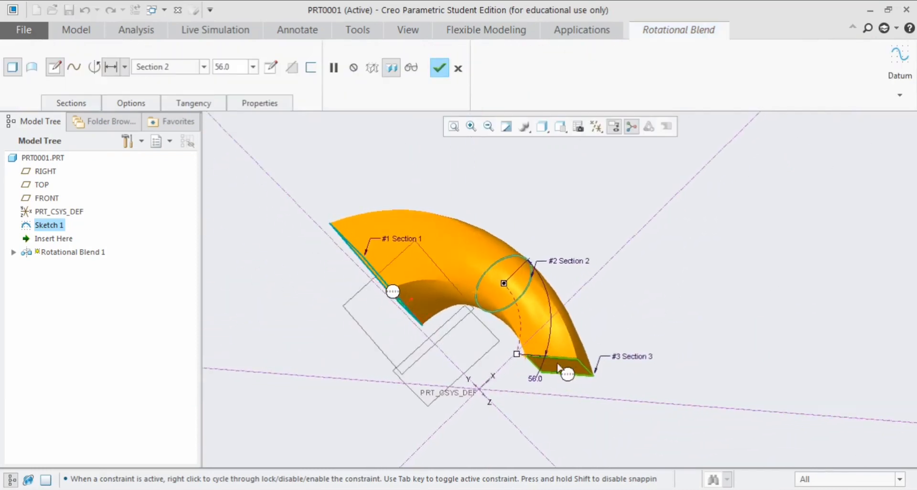
drag(517, 353, 474, 422)
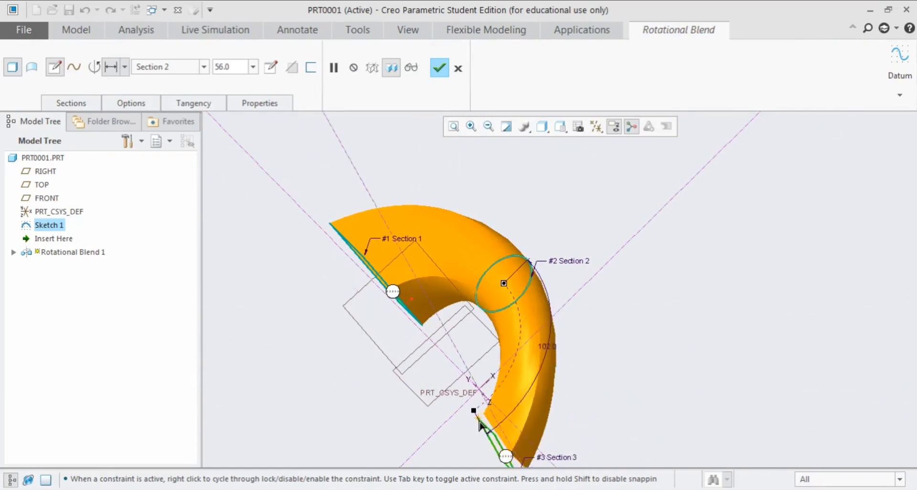
mouse_move(599, 310)
middle_down()
mouse_move(640, 258)
mouse_move(634, 311)
mouse_move(622, 314)
mouse_move(624, 306)
middle_up()
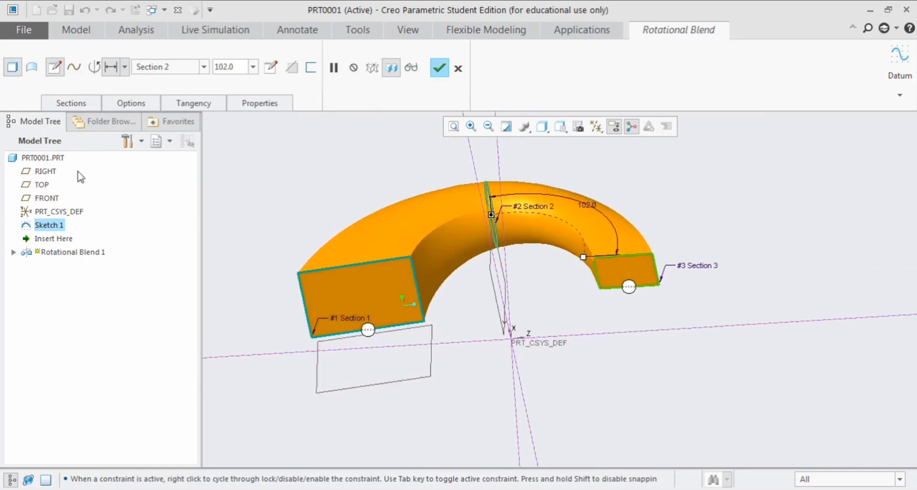
Change the rotational blend from a solid to a surface and open its blend options
click(31, 71)
middle_drag(308, 184, 338, 187)
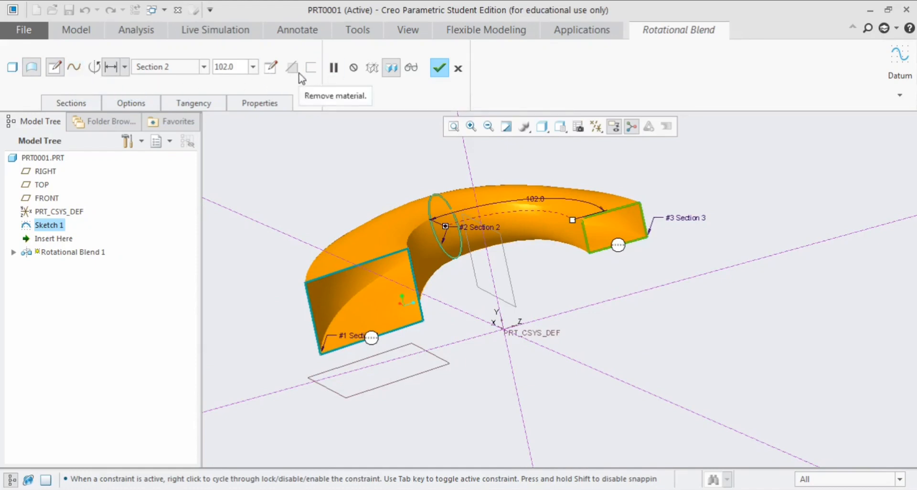
click(130, 103)
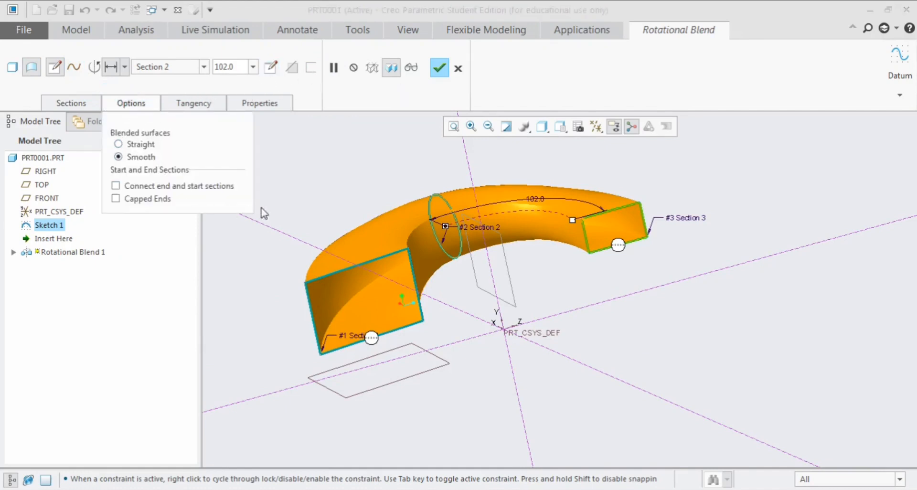
middle_drag(328, 195, 405, 191)
Set the model's display style to Shading With Edges
click(541, 126)
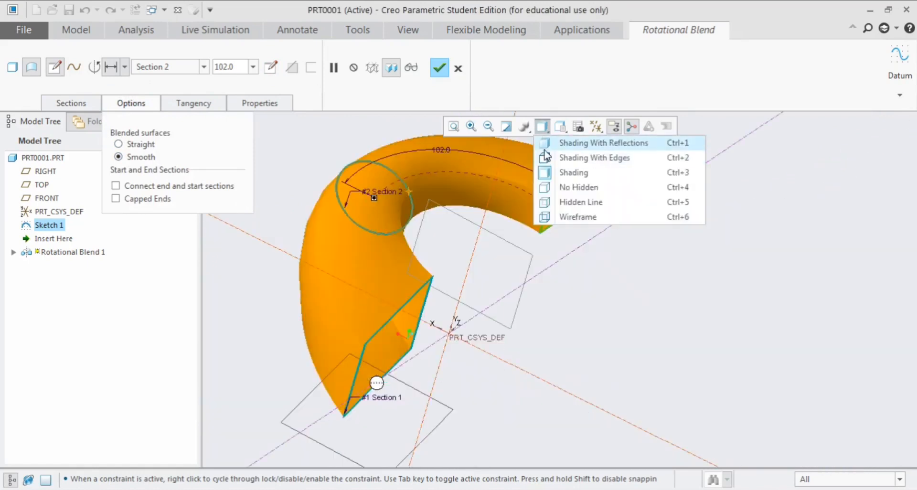
click(549, 158)
mouse_move(490, 225)
middle_down()
mouse_move(477, 203)
mouse_move(485, 212)
middle_up()
middle_drag(368, 218, 364, 225)
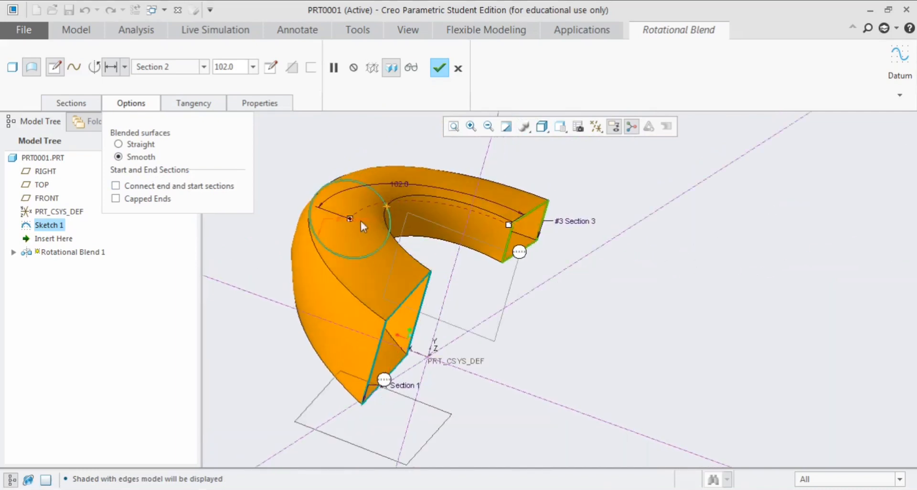
Try straight blended surfaces between the sections, then return to Smooth
click(121, 145)
middle_drag(411, 181, 390, 164)
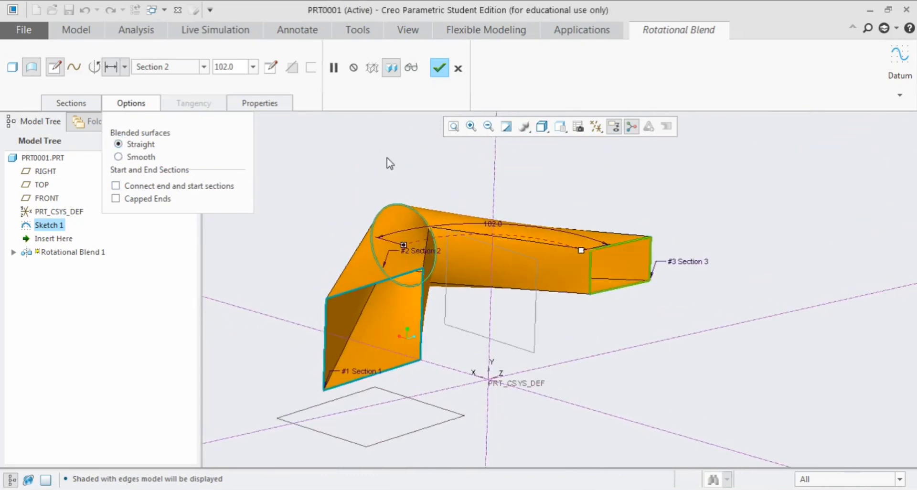
click(120, 157)
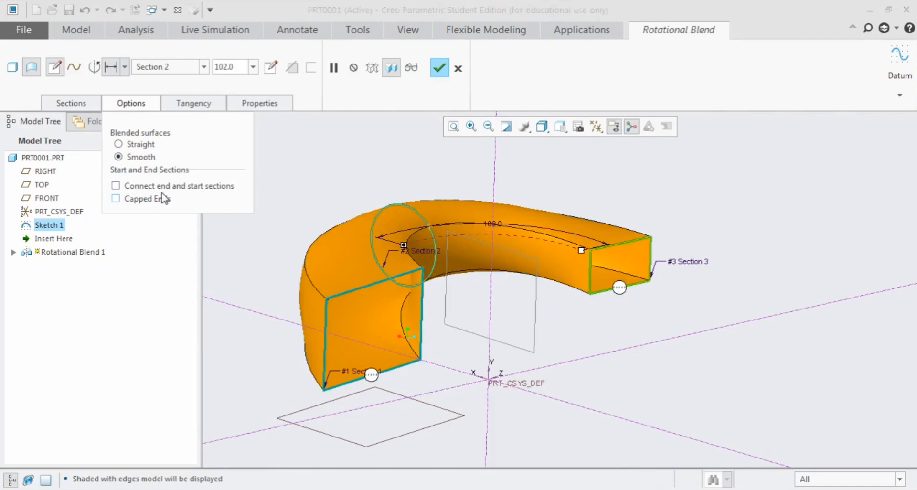
Try connecting the end and start sections into a closed ring, then turn the connection off again
click(115, 186)
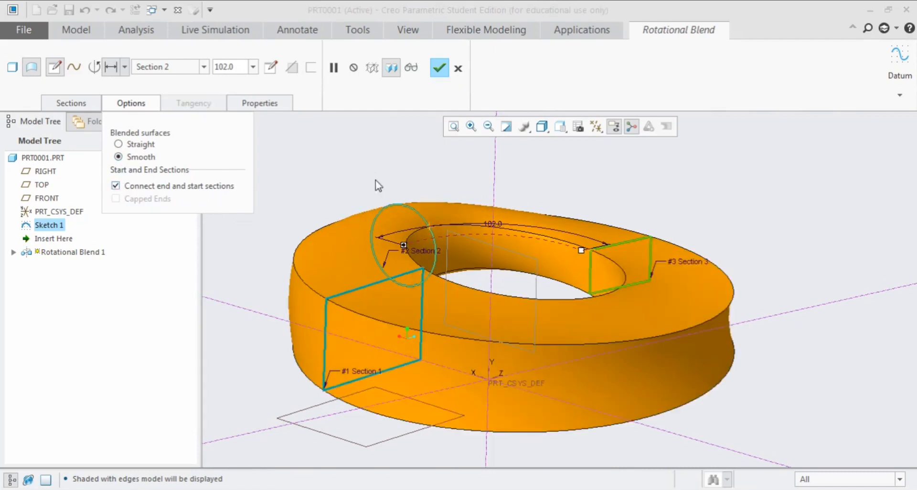
mouse_move(379, 185)
middle_down()
mouse_move(373, 193)
mouse_move(364, 184)
mouse_move(375, 191)
middle_up()
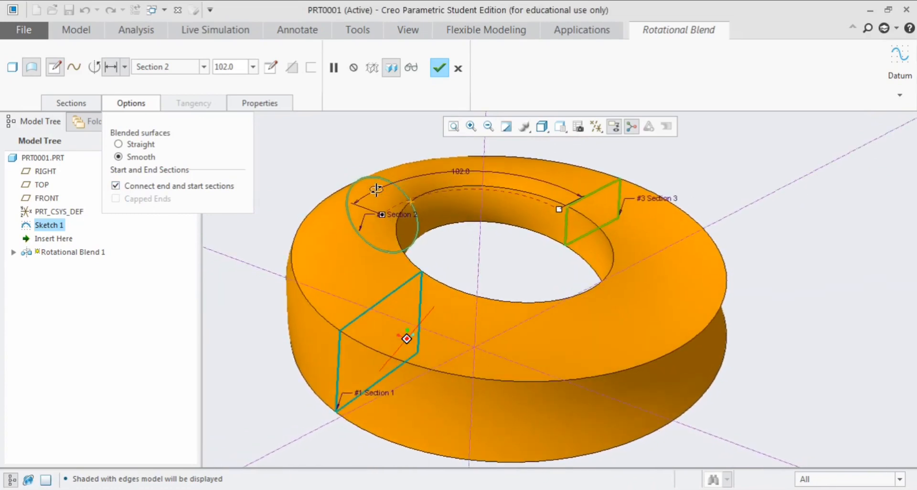
click(115, 186)
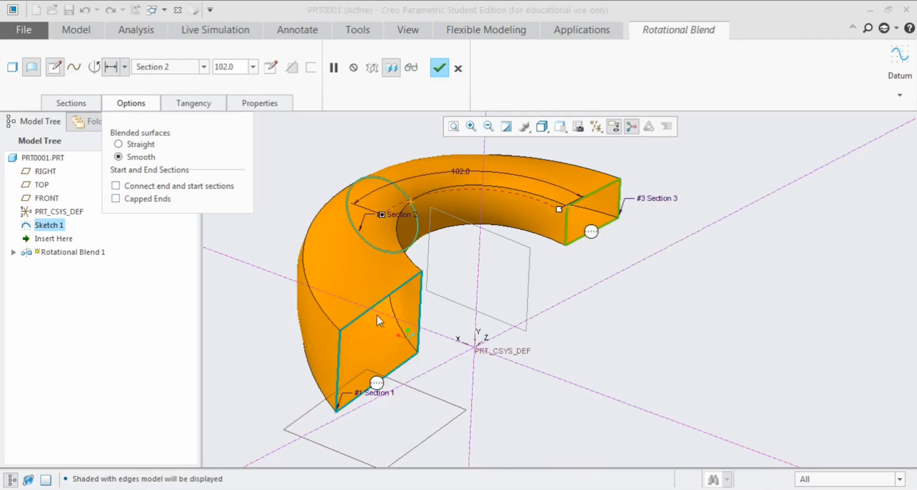
Try capped ends on the blend surface, then remove the caps again
click(116, 198)
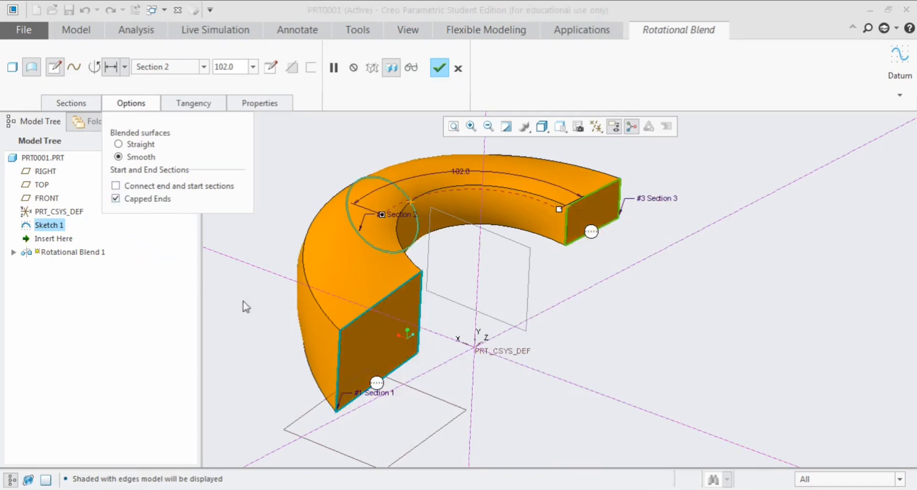
middle_drag(377, 319, 380, 334)
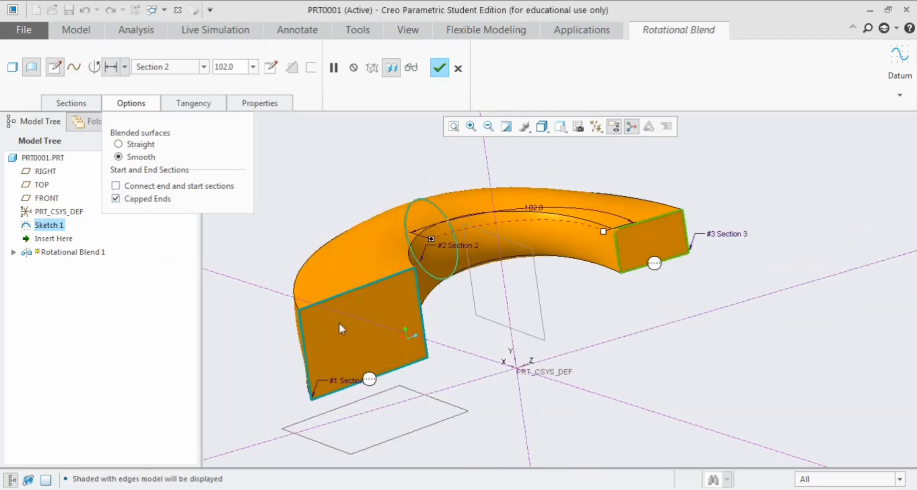
click(115, 198)
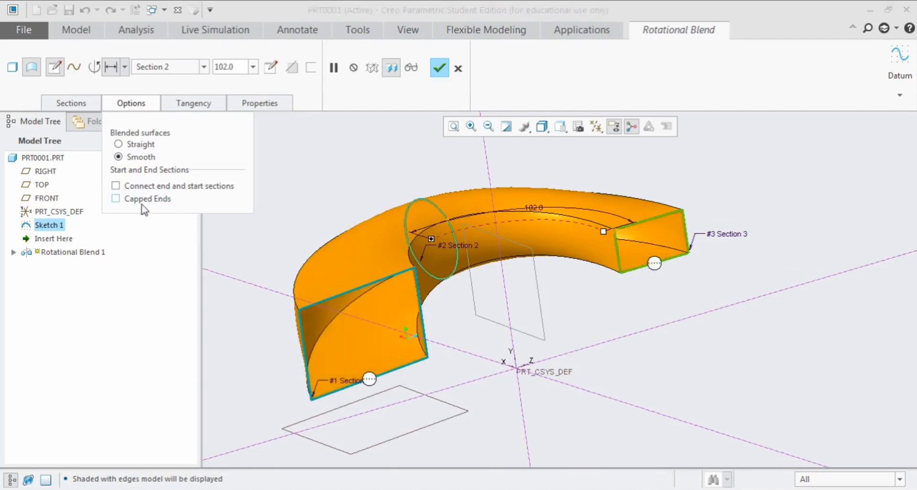
Preview the open-ended rotational blend surface and complete the feature
click(409, 68)
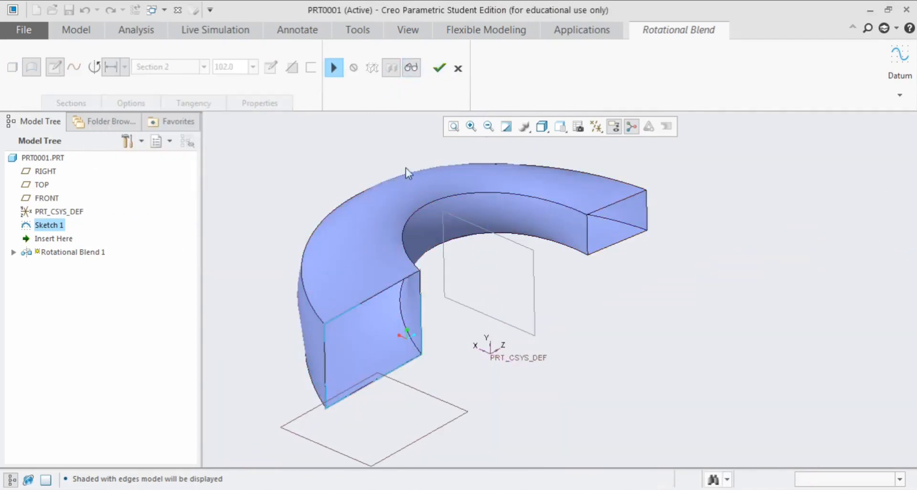
click(439, 68)
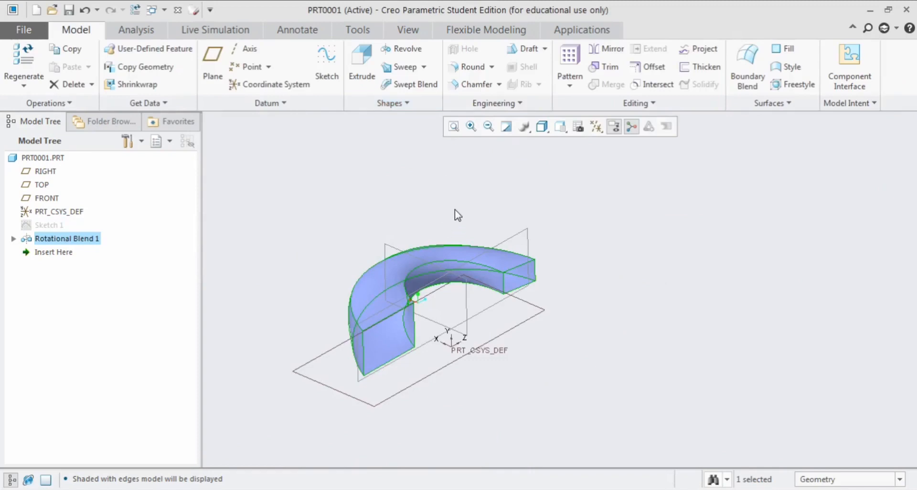
scroll(454, 213, down, 3)
scroll(420, 223, up, 3)
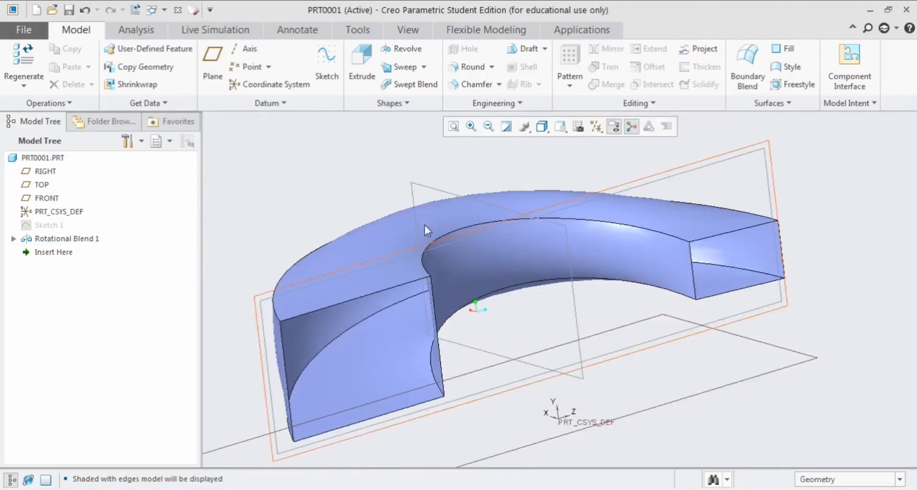
click(392, 104)
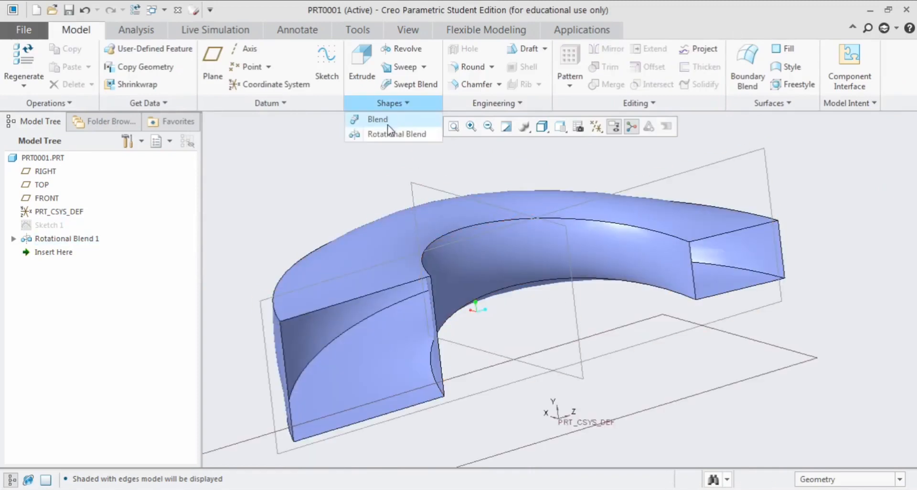
click(408, 106)
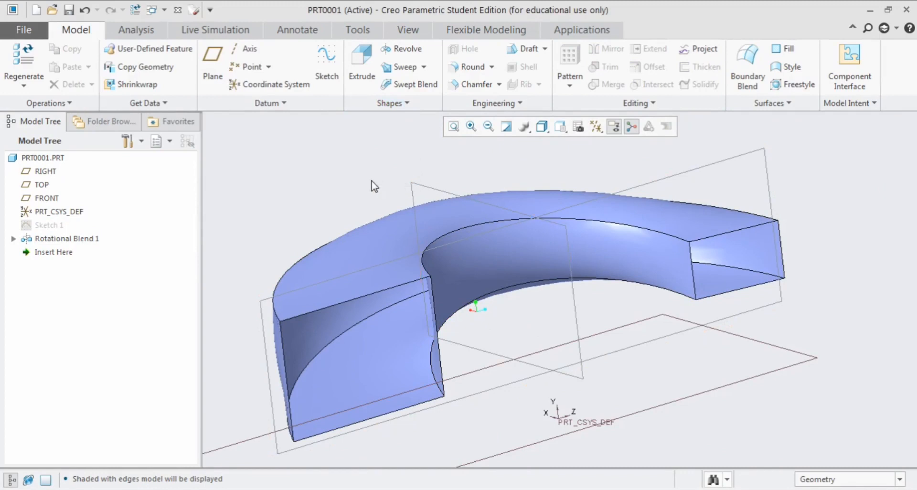